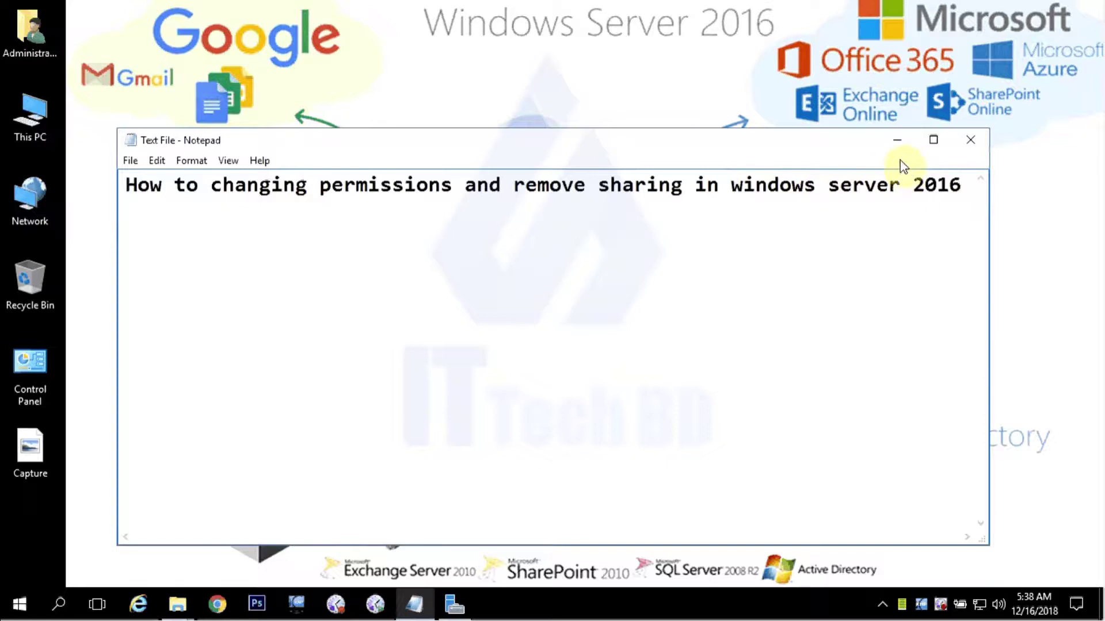
# Open the sharing properties of the ITTECHBD folder on Local Disk (C:)
pyautogui.click(896, 144)
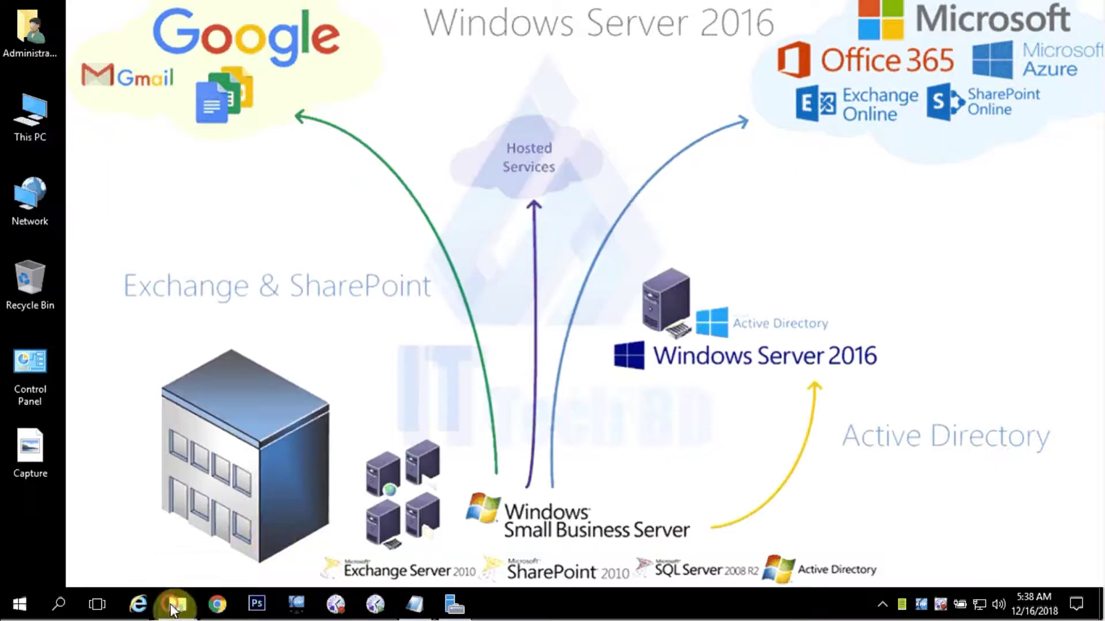
pyautogui.moveTo(176, 601)
pyautogui.click(249, 526)
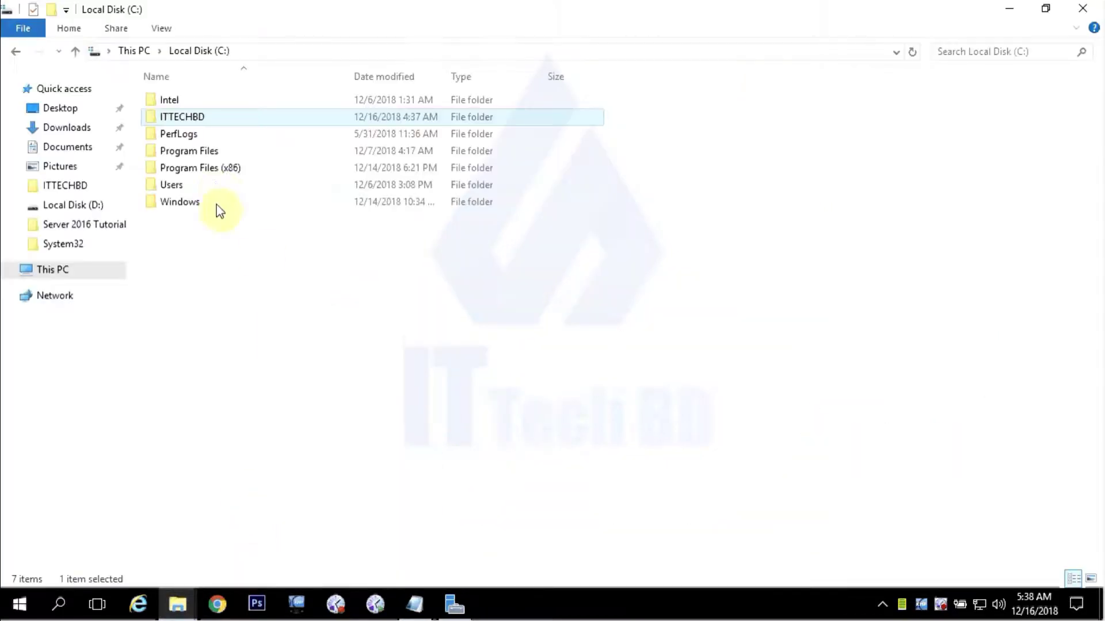
pyautogui.doubleClick(213, 118)
pyautogui.rightClick(213, 118)
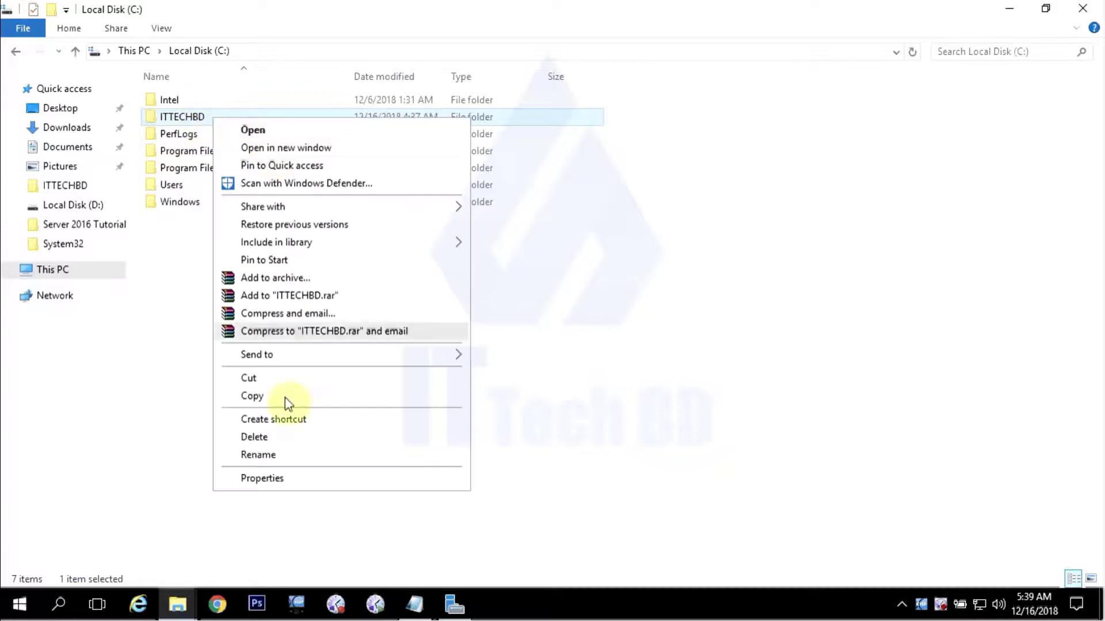
pyautogui.click(271, 483)
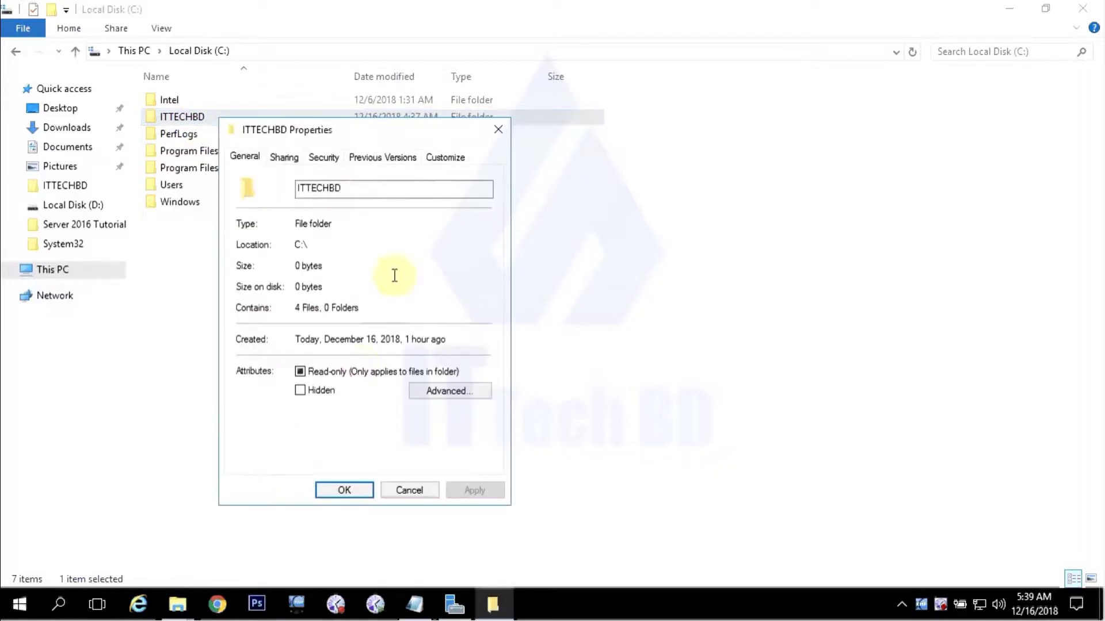
pyautogui.click(285, 158)
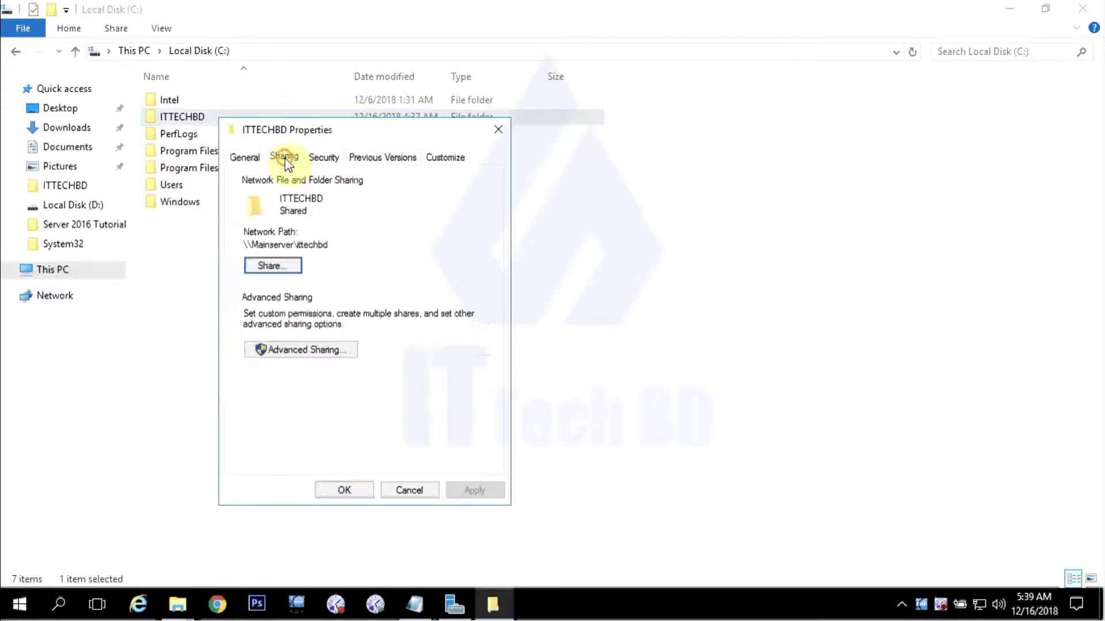
# Open the ITTECHBD share permissions from the folder's advanced sharing settings
pyautogui.click(309, 353)
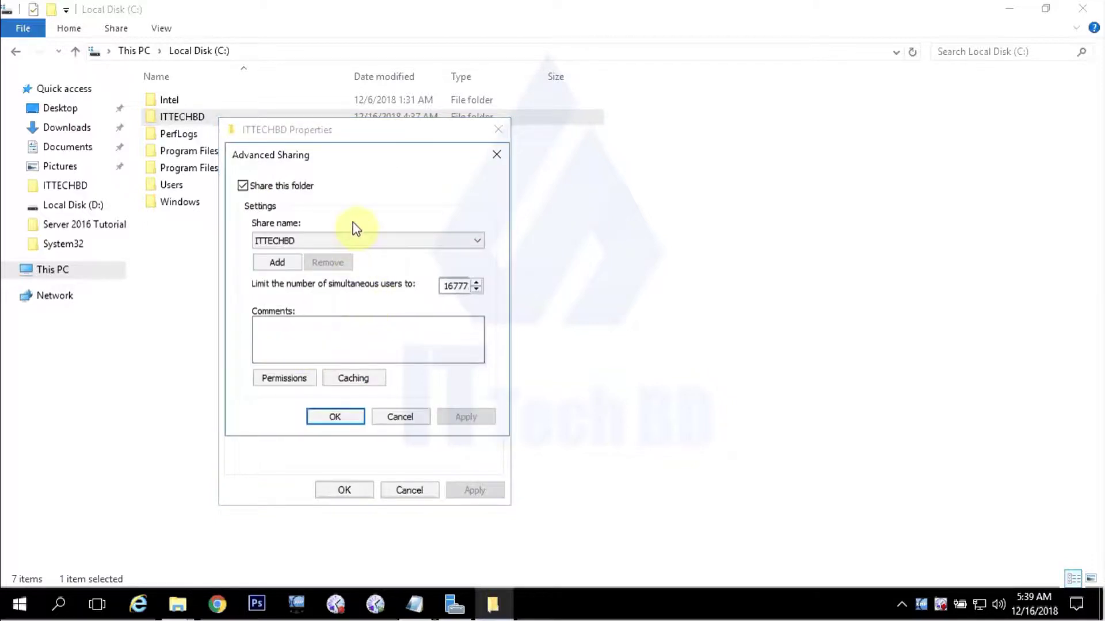
pyautogui.click(299, 383)
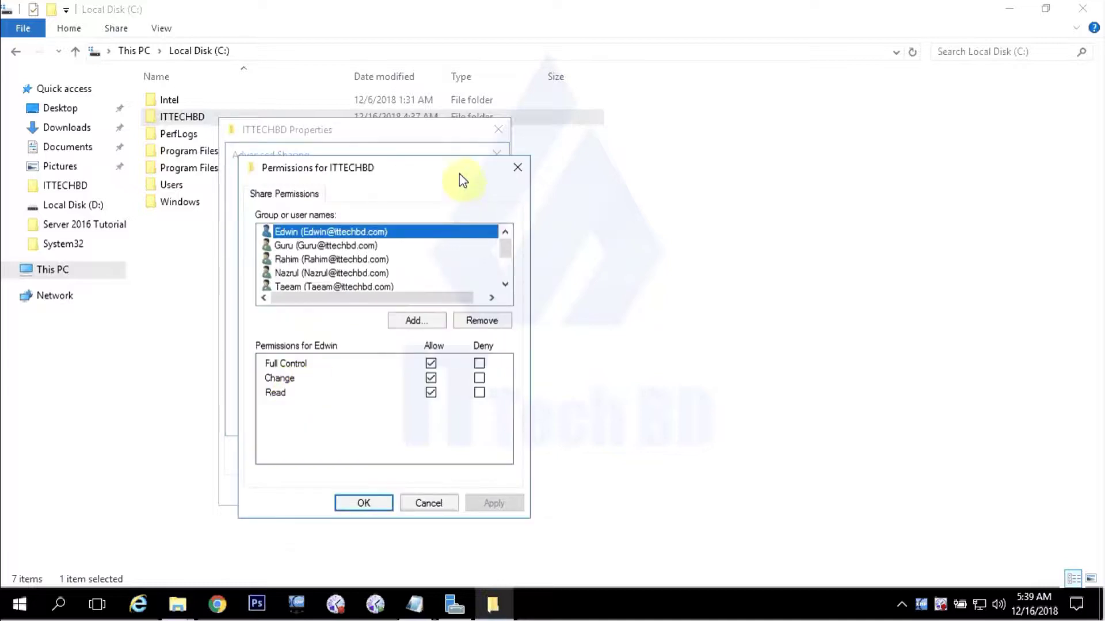
pyautogui.moveTo(437, 167); pyautogui.dragTo(489, 127)
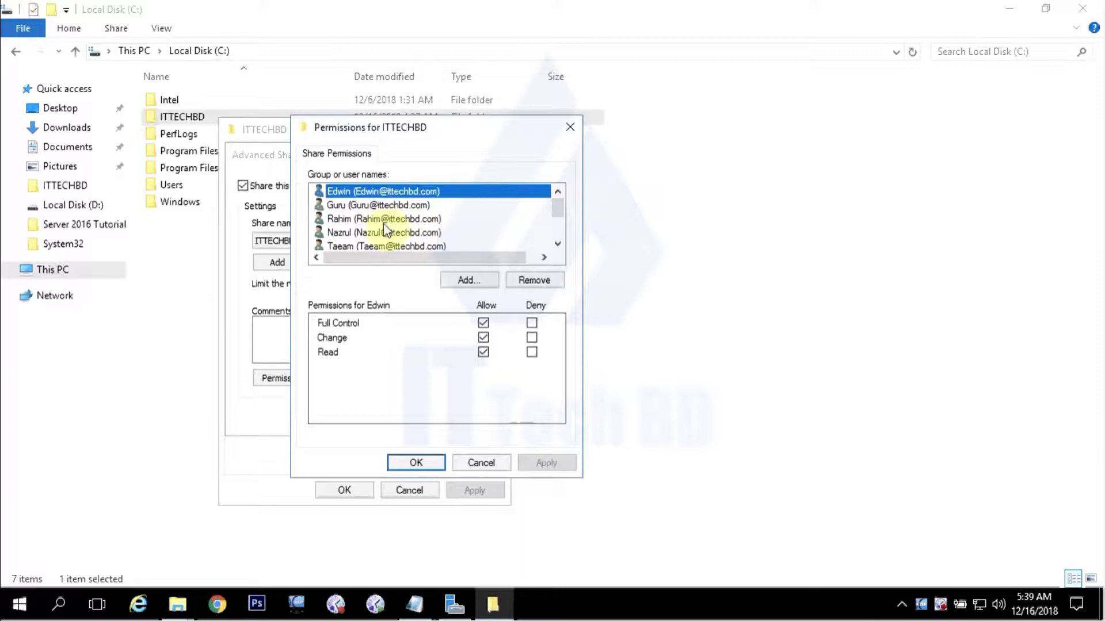
# Allow Change permission on the share for the user listed just above the ITTECHBD group
pyautogui.scroll(-1, 386, 230)
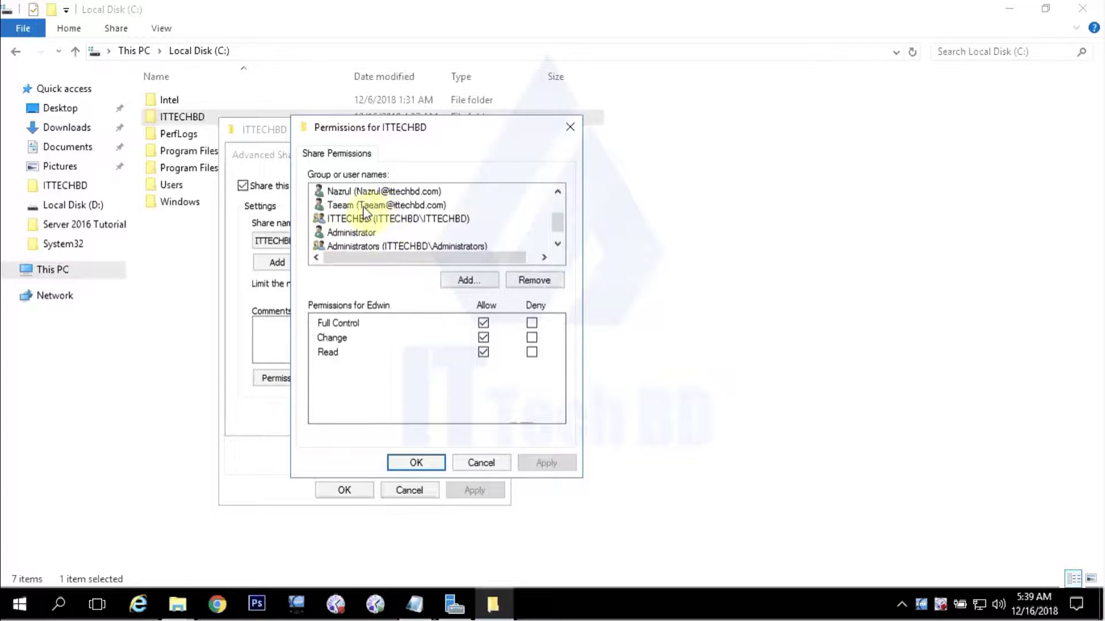
pyautogui.click(345, 208)
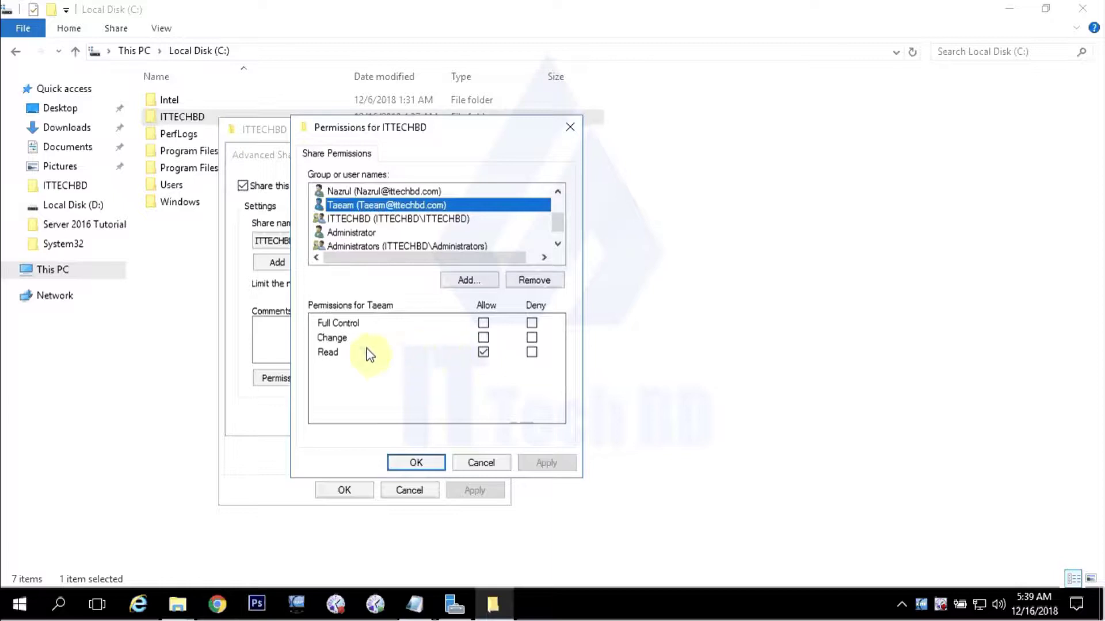
pyautogui.click(484, 338)
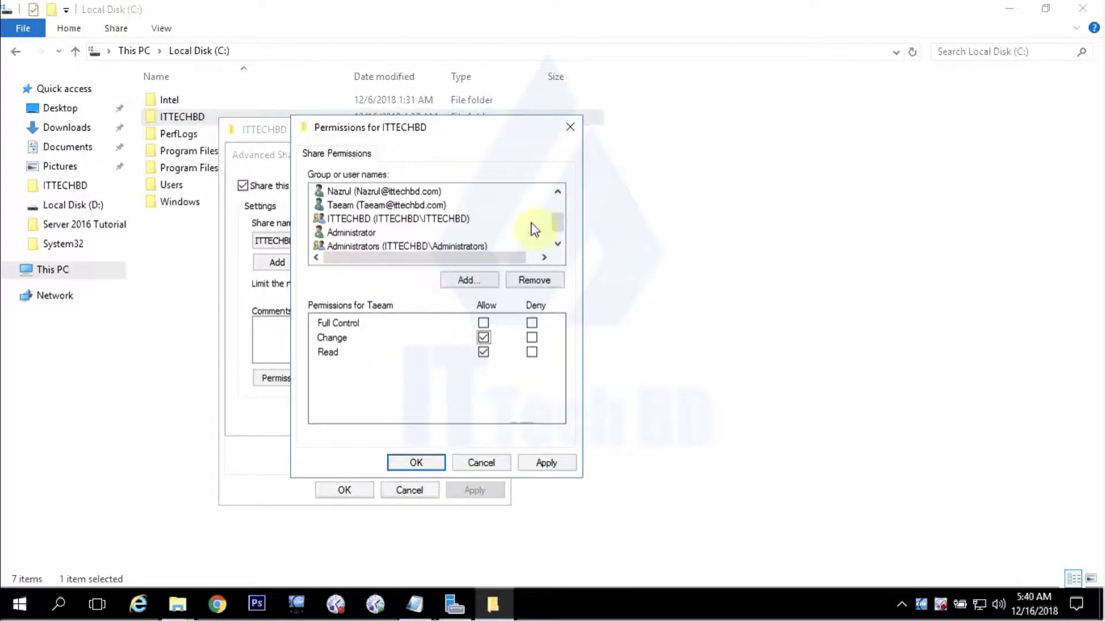
# Remove the user listed just above the ITTECHBD group from the share permissions and apply the advanced sharing changes
pyautogui.moveTo(557, 222)
pyautogui.mouseDown()
pyautogui.moveTo(556, 205)
pyautogui.moveTo(557, 229)
pyautogui.moveTo(561, 219)
pyautogui.mouseUp()
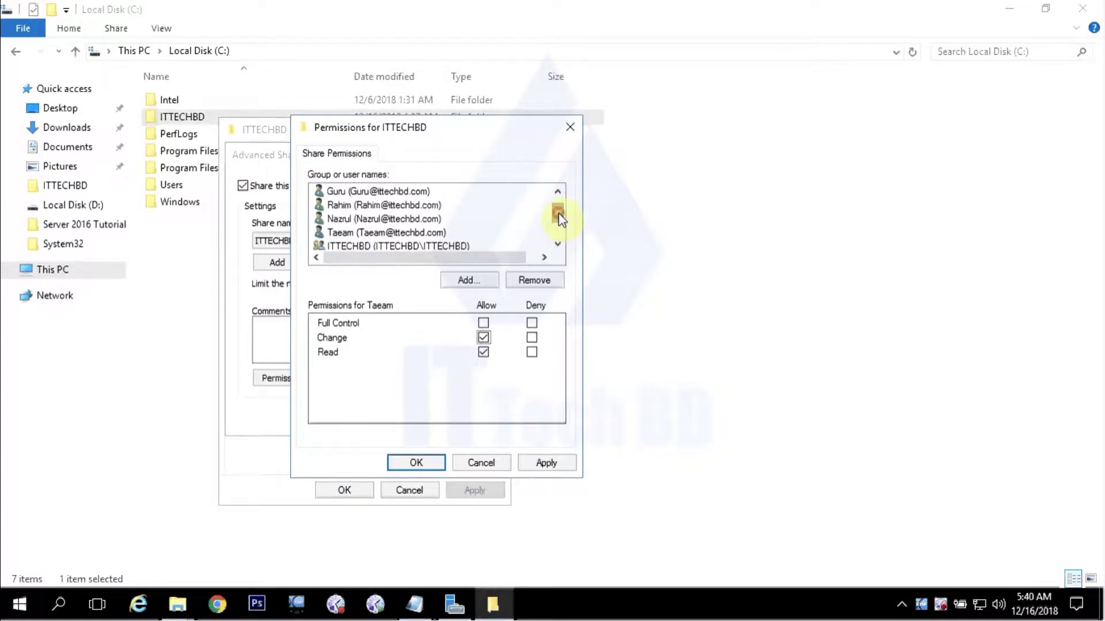
pyautogui.click(369, 233)
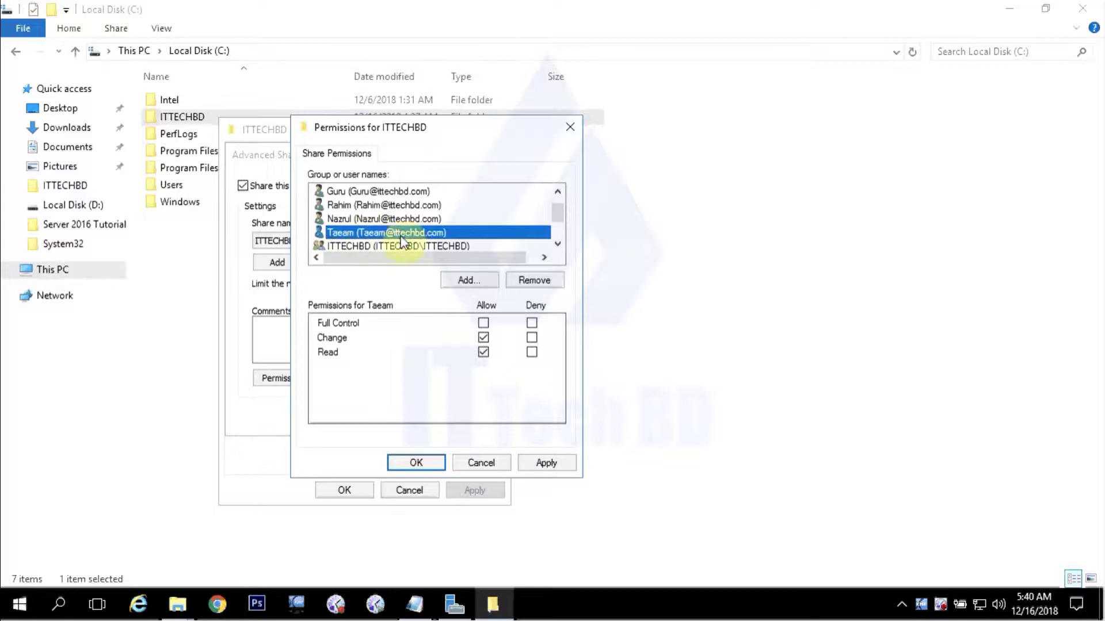
pyautogui.click(533, 281)
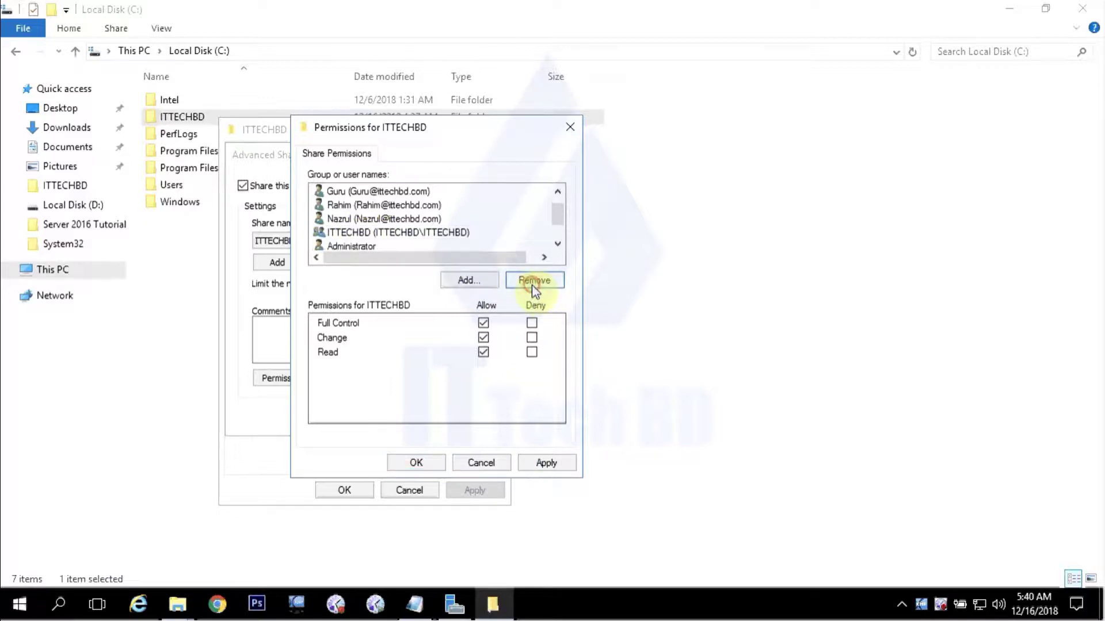
pyautogui.scroll(-1, 378, 204)
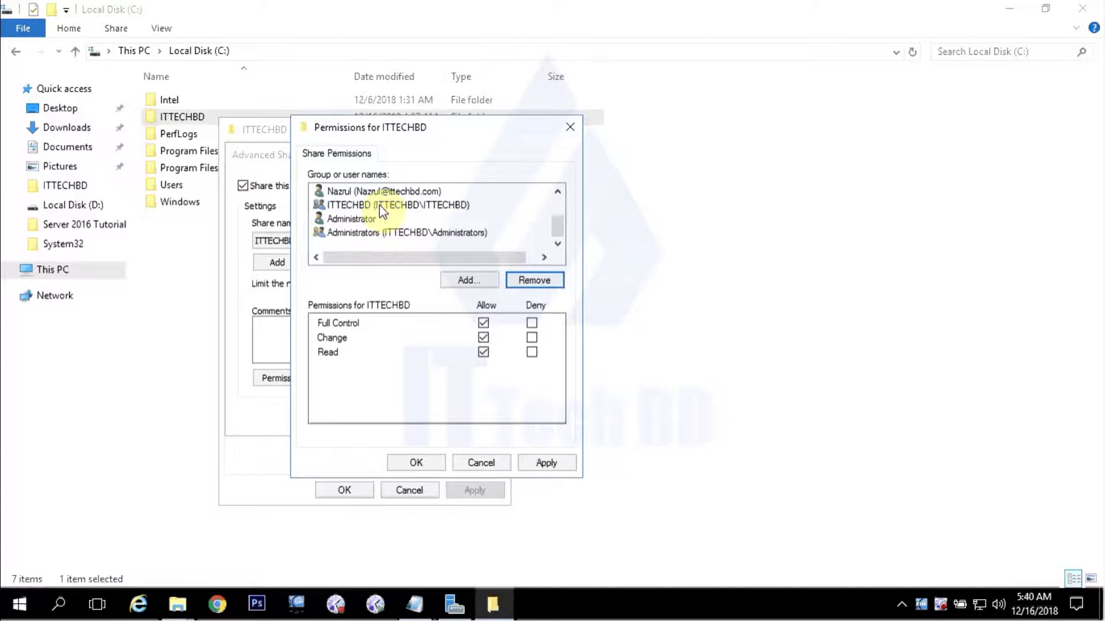
pyautogui.scroll(2, 379, 205)
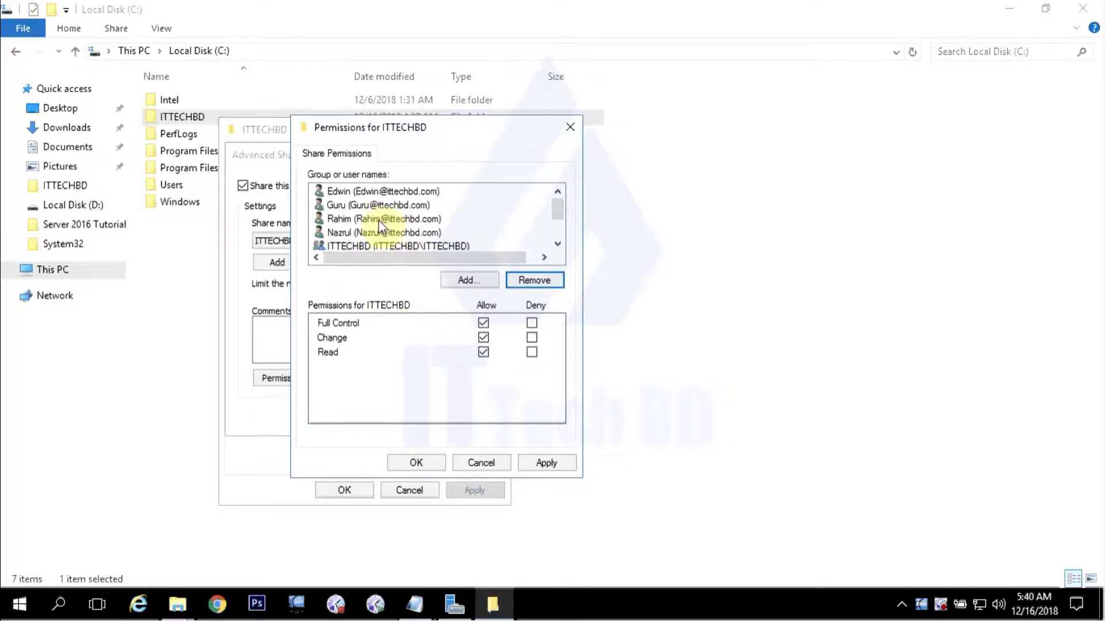
pyautogui.click(543, 462)
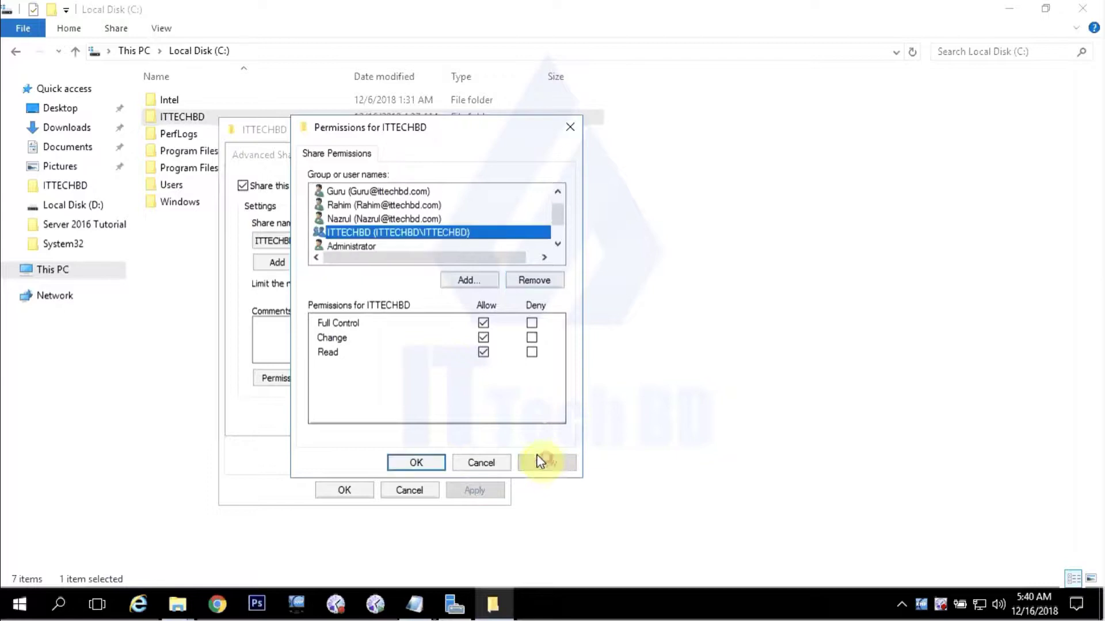
pyautogui.click(417, 462)
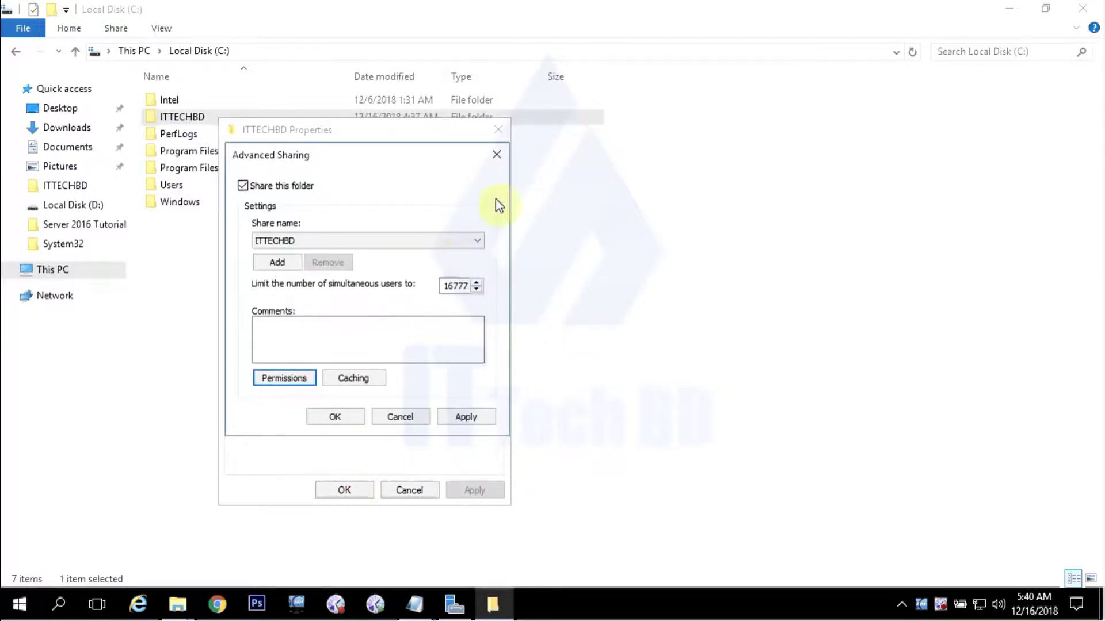
pyautogui.click(469, 419)
pyautogui.click(337, 419)
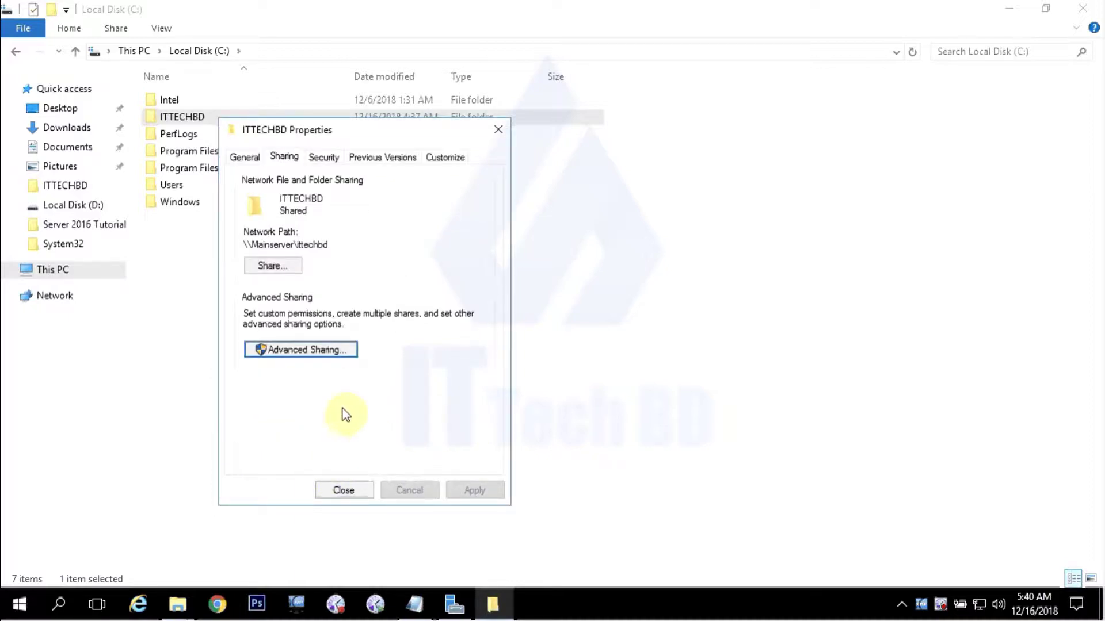
# Open the folder's security settings and examine the permissions of Administrator and the domain user listed above it
pyautogui.moveTo(364, 141); pyautogui.dragTo(384, 114)
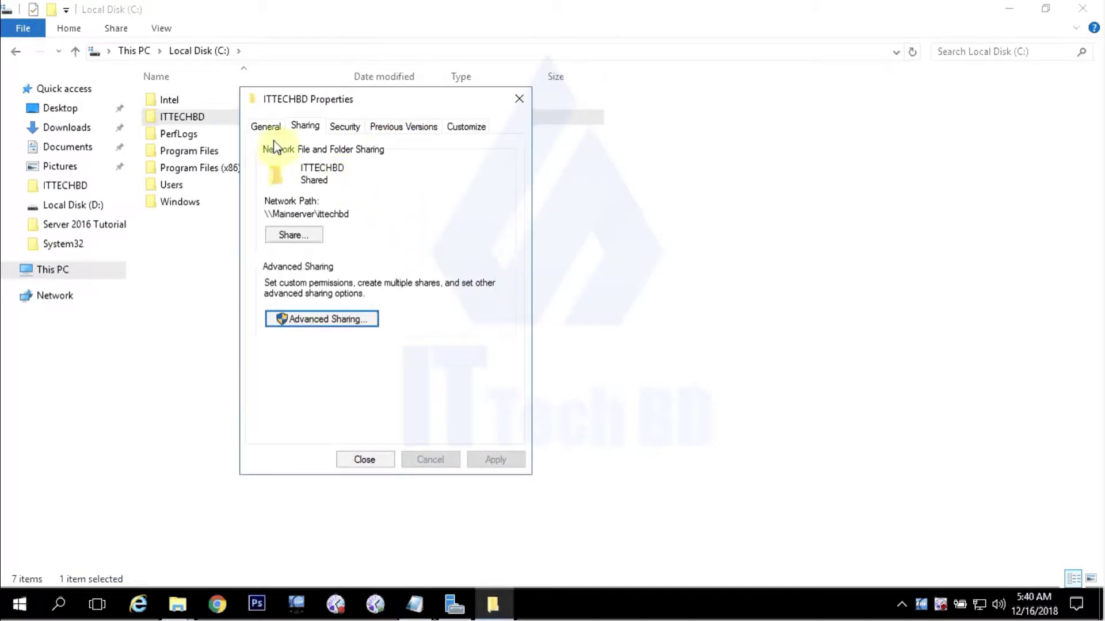
pyautogui.click(345, 128)
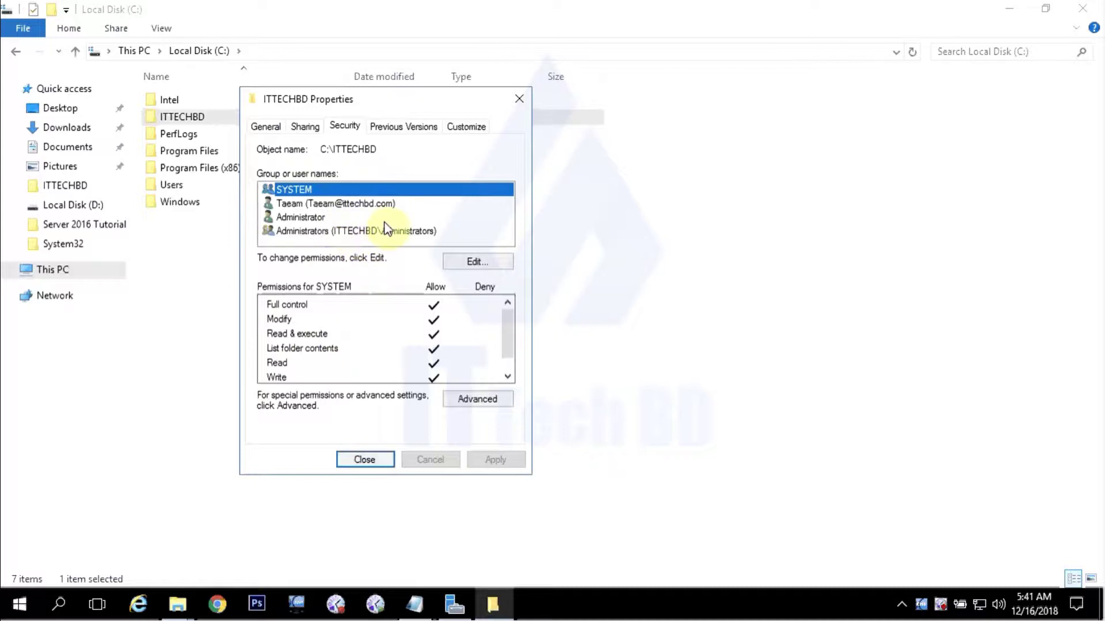
pyautogui.click(332, 205)
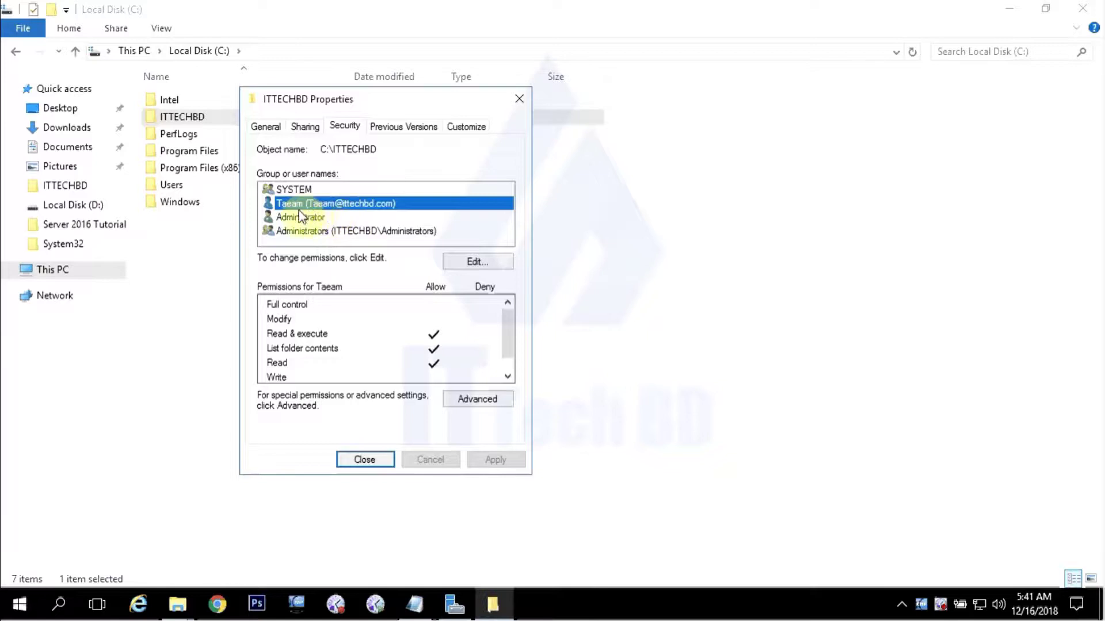
pyautogui.moveTo(505, 323)
pyautogui.mouseDown()
pyautogui.moveTo(501, 359)
pyautogui.moveTo(502, 313)
pyautogui.mouseUp()
pyautogui.click(297, 217)
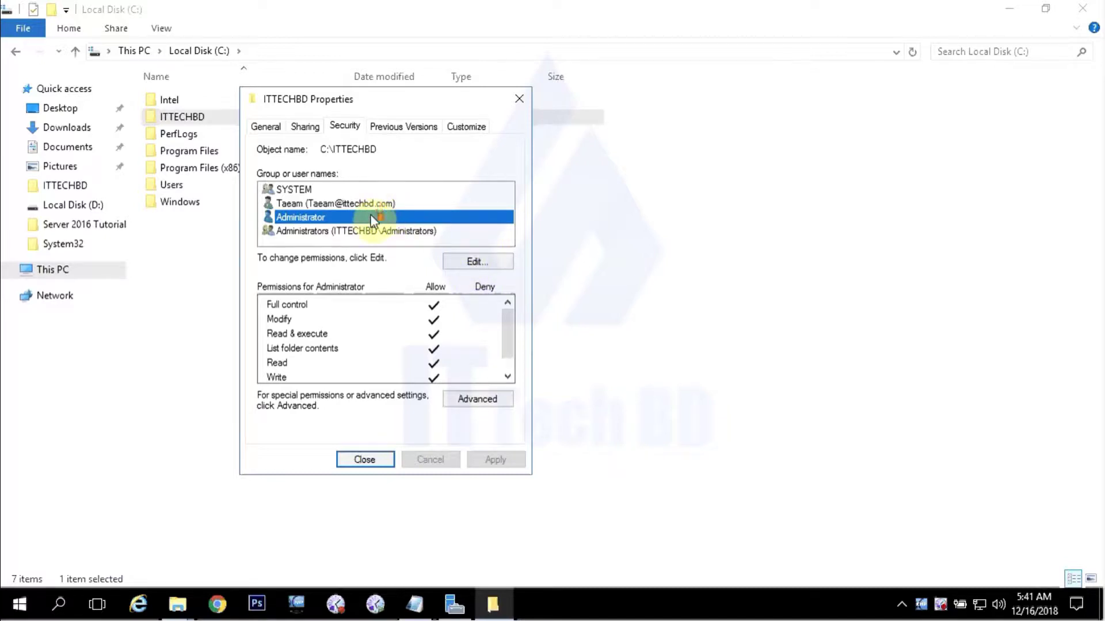
pyautogui.click(335, 205)
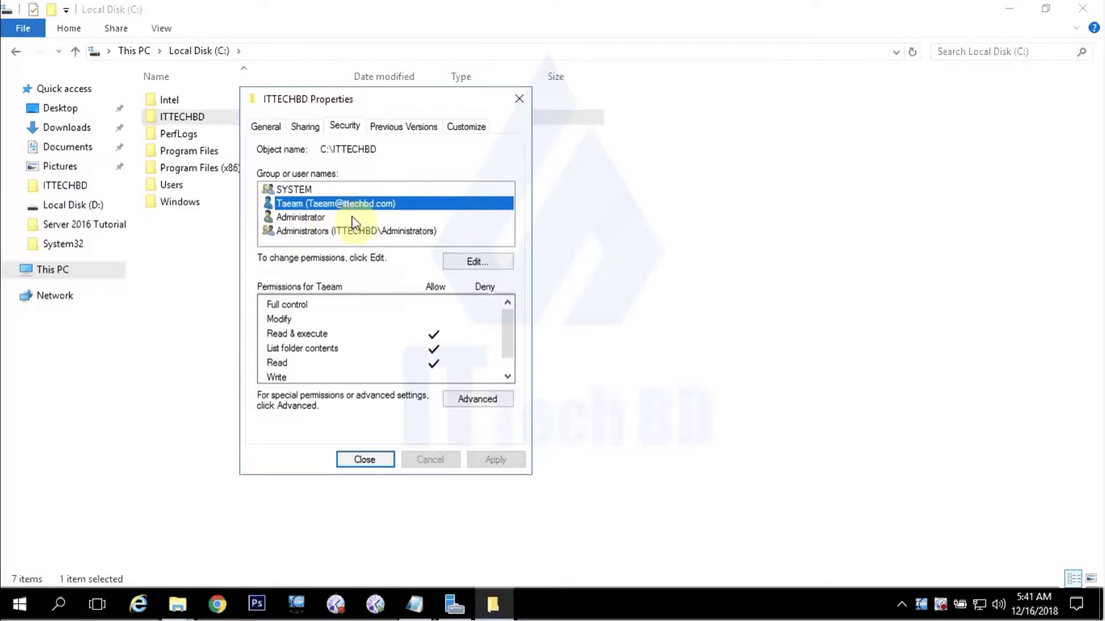
# Start adding accounts to the ITTECHBD security permissions and limit the object types to Users, excluding Groups and Built-in security principals
pyautogui.click(483, 264)
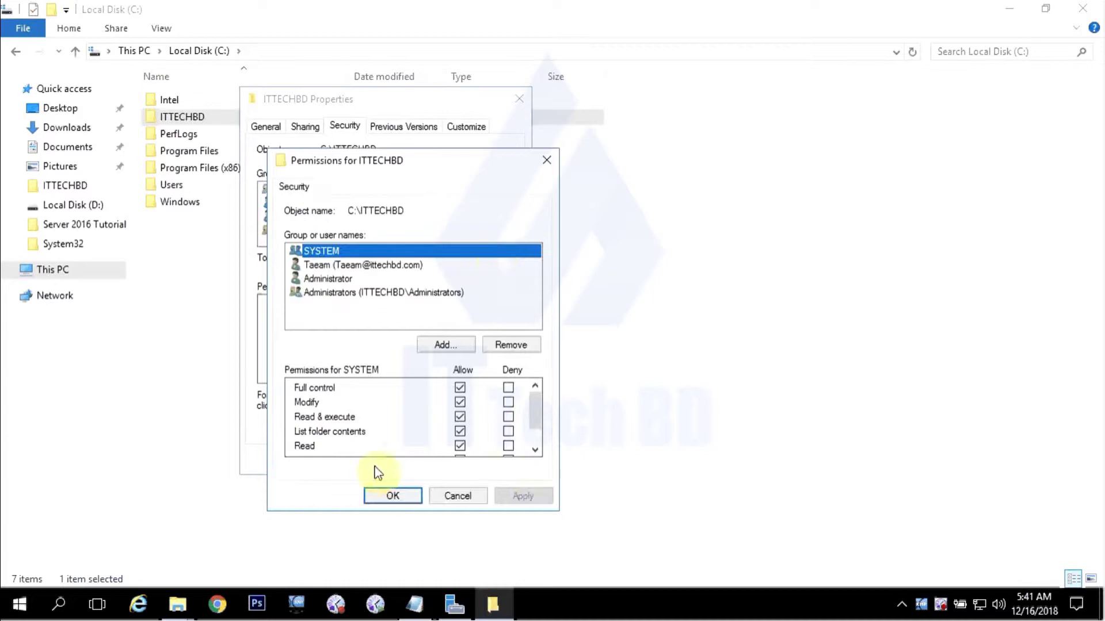
pyautogui.moveTo(450, 157); pyautogui.dragTo(466, 134)
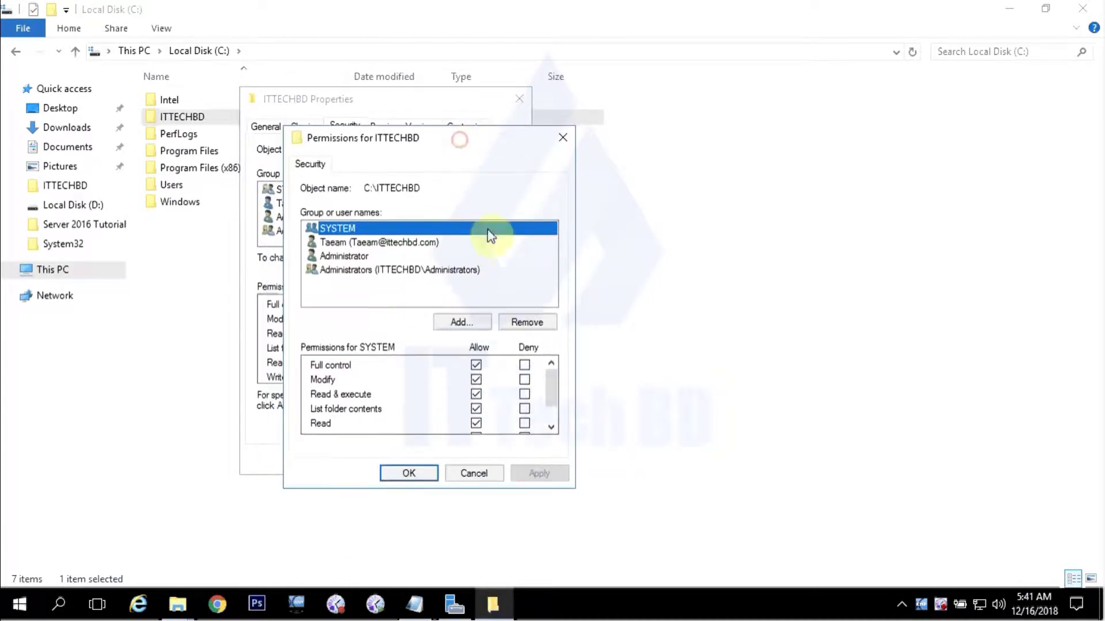
pyautogui.click(459, 324)
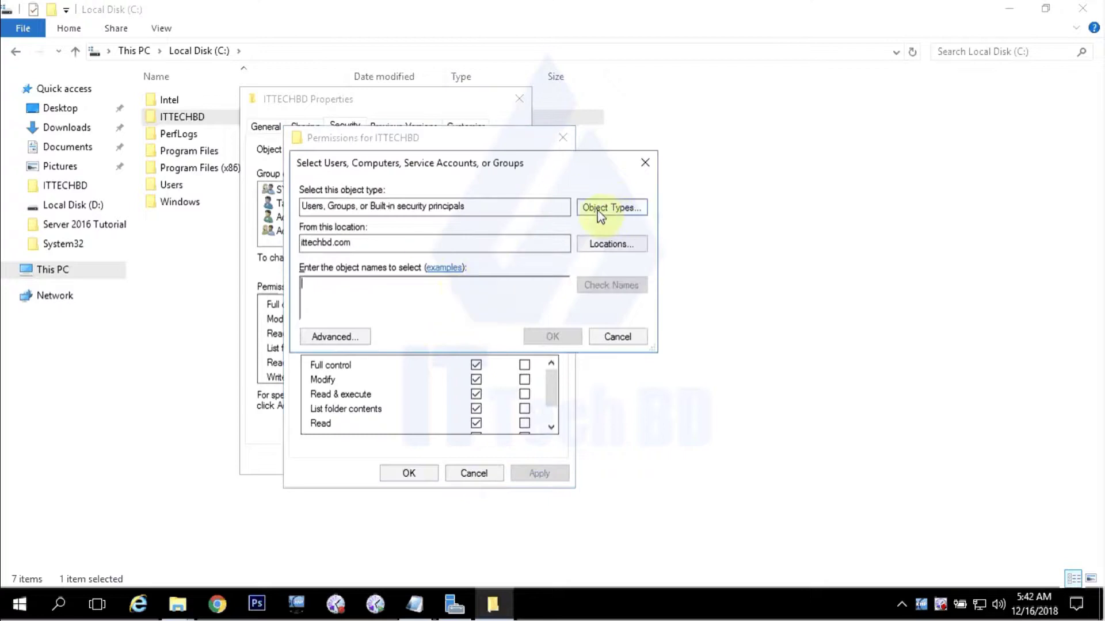
pyautogui.click(594, 209)
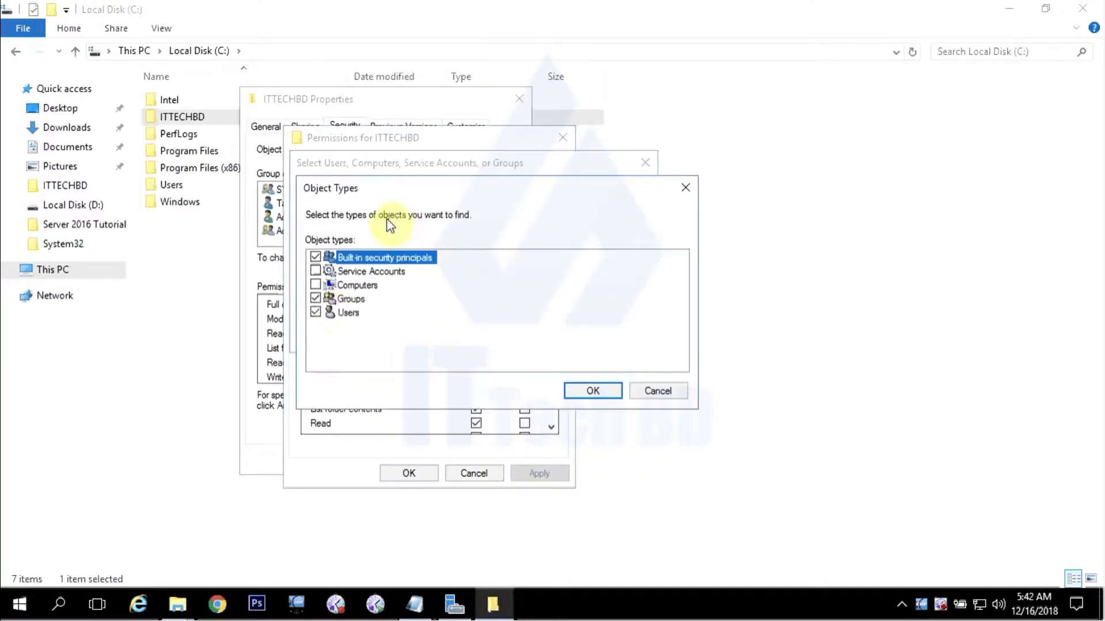
pyautogui.click(315, 299)
pyautogui.click(314, 258)
pyautogui.click(590, 392)
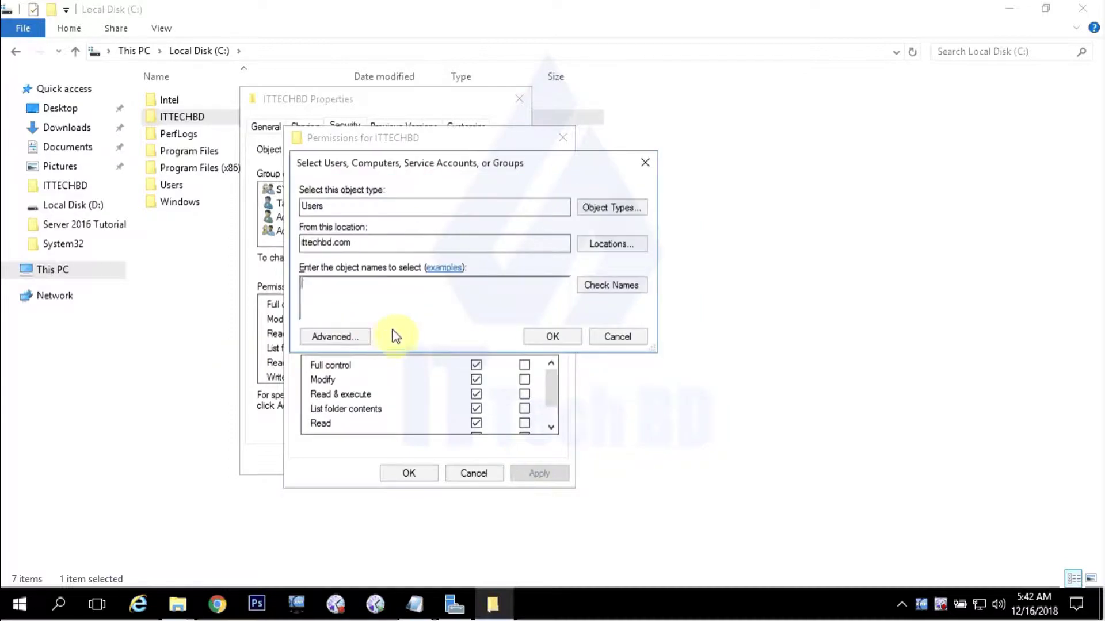
# Search the domain for users and add the four accounts listed between DefaultAccount and the last result, skipping Guest and krbtgt
pyautogui.click(340, 338)
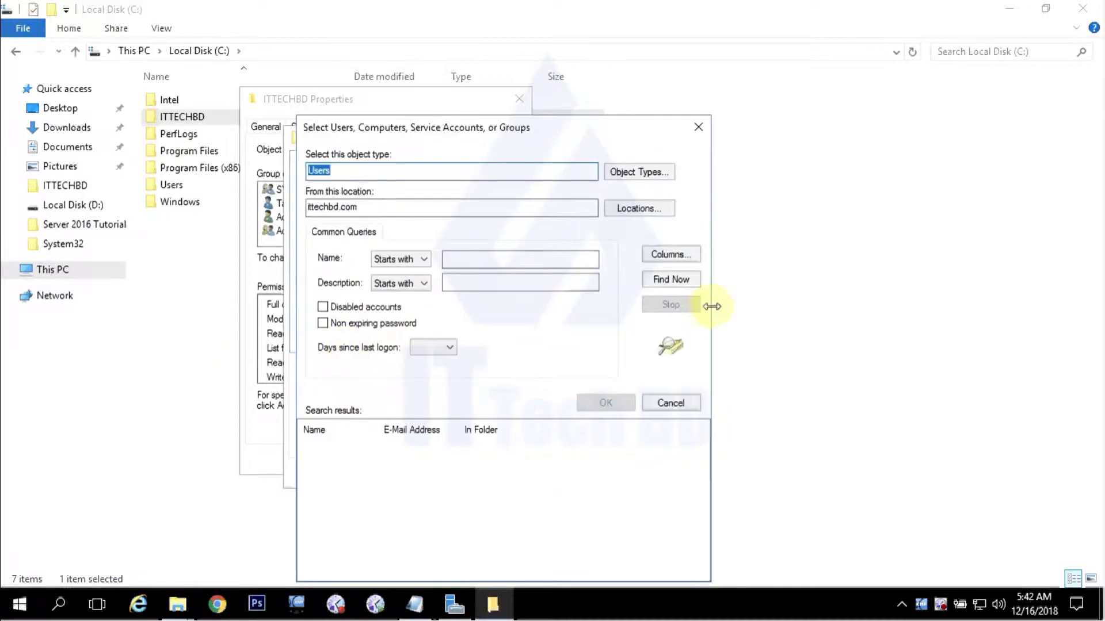
pyautogui.click(679, 281)
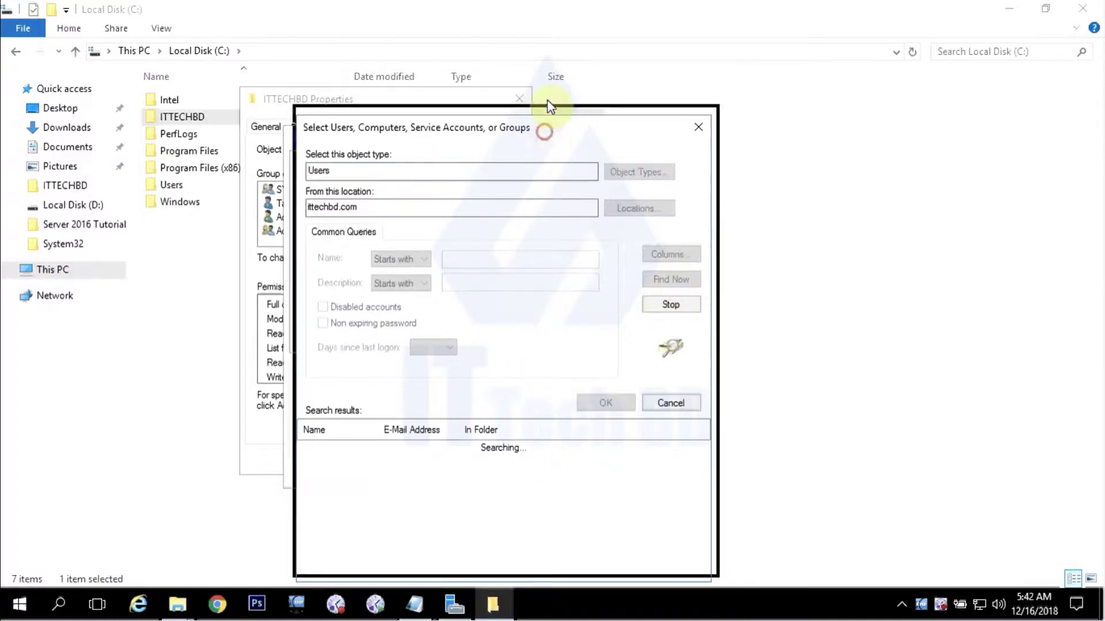
pyautogui.moveTo(545, 131); pyautogui.dragTo(547, 88)
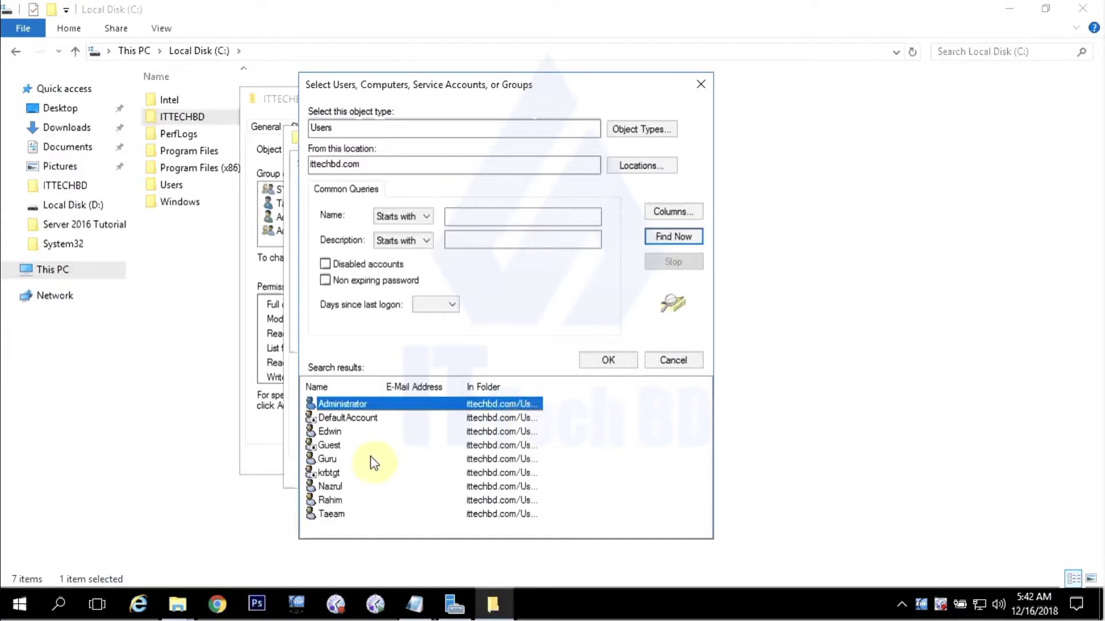
pyautogui.click(335, 432)
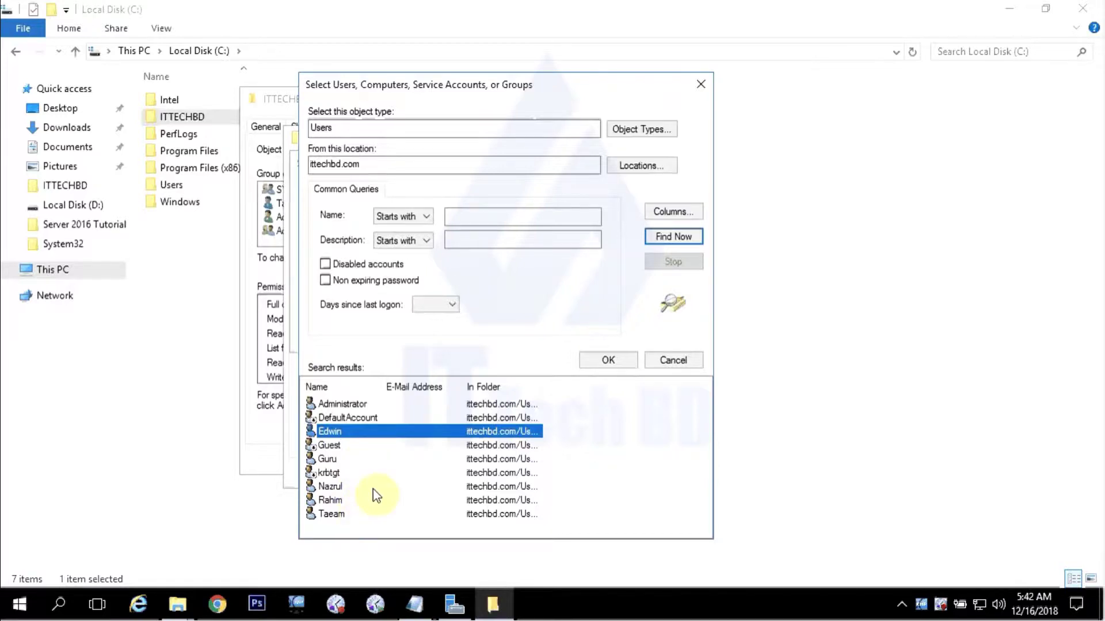
pyautogui.keyDown('ctrl'); pyautogui.click(335, 460); pyautogui.keyUp('ctrl')
pyautogui.keyDown('ctrl'); pyautogui.click(338, 496); pyautogui.keyUp('ctrl')
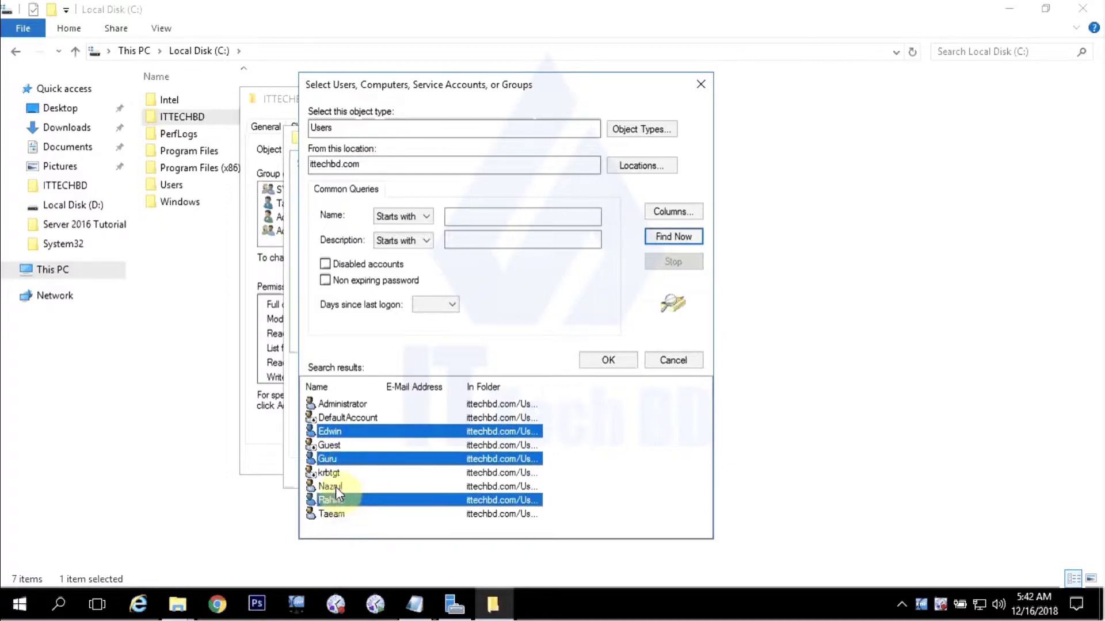
pyautogui.keyDown('ctrl'); pyautogui.click(332, 486); pyautogui.keyUp('ctrl')
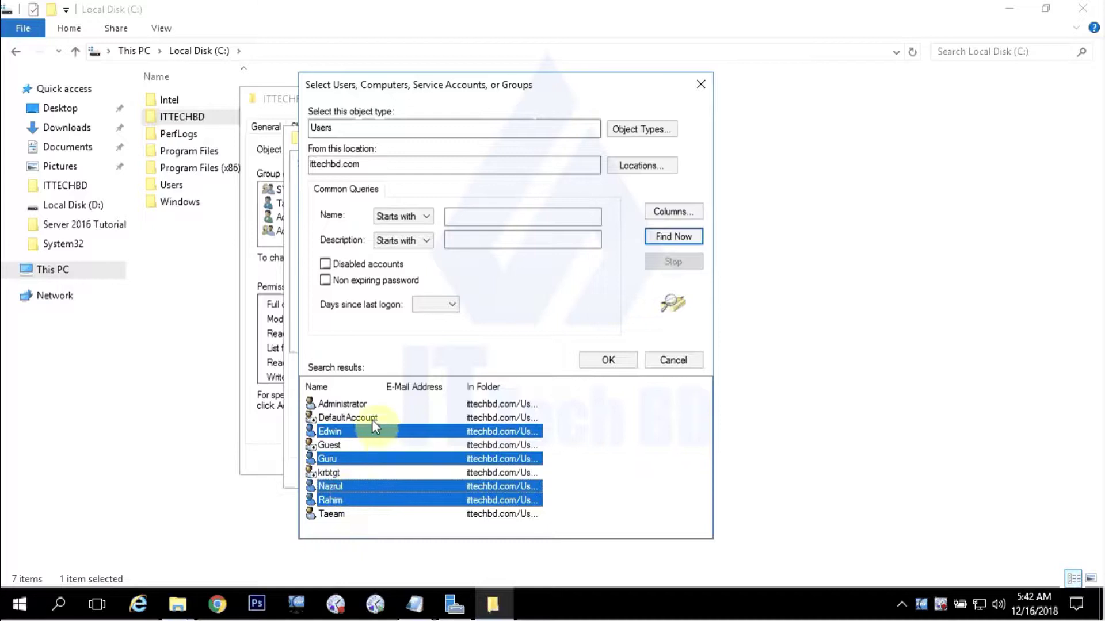
pyautogui.click(620, 361)
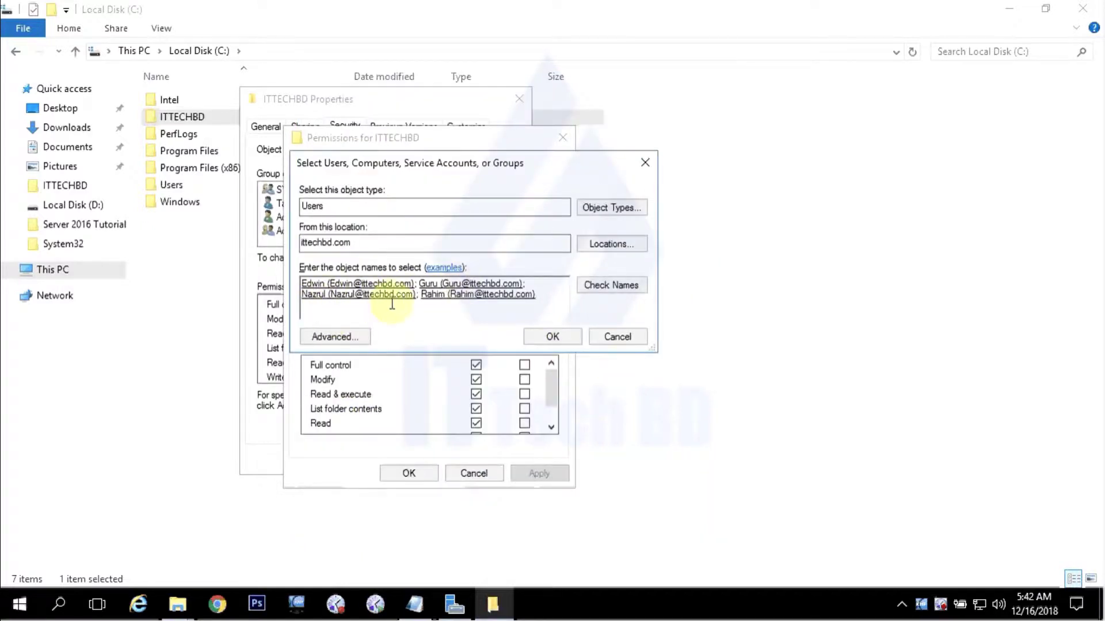
pyautogui.click(552, 338)
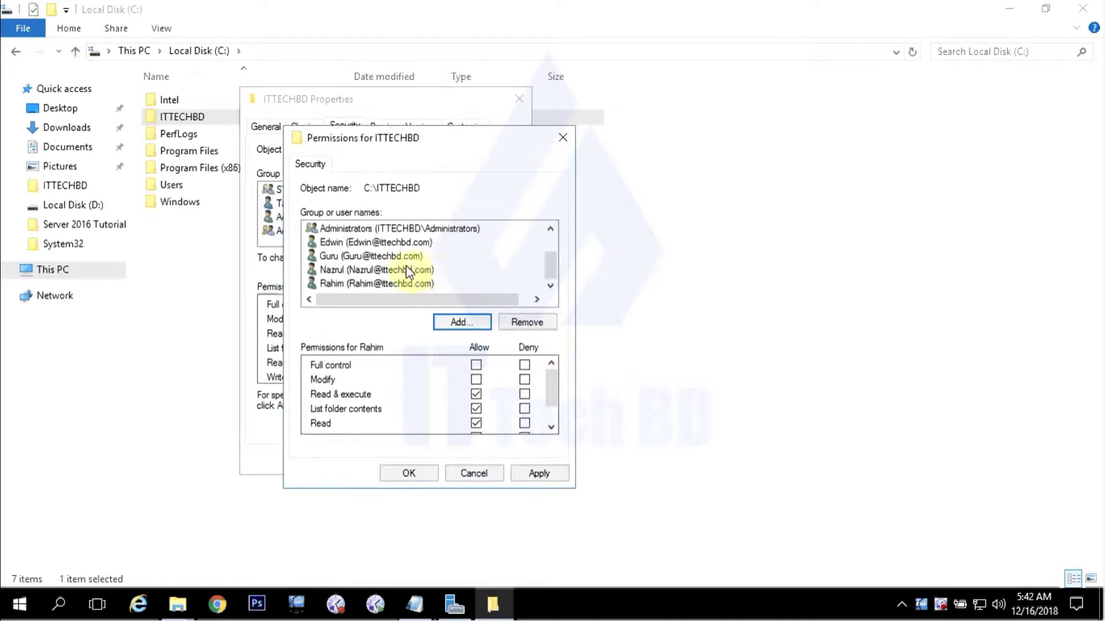
# Check the group and user list, apply the new security permissions and finish editing them
pyautogui.scroll(1, 413, 265)
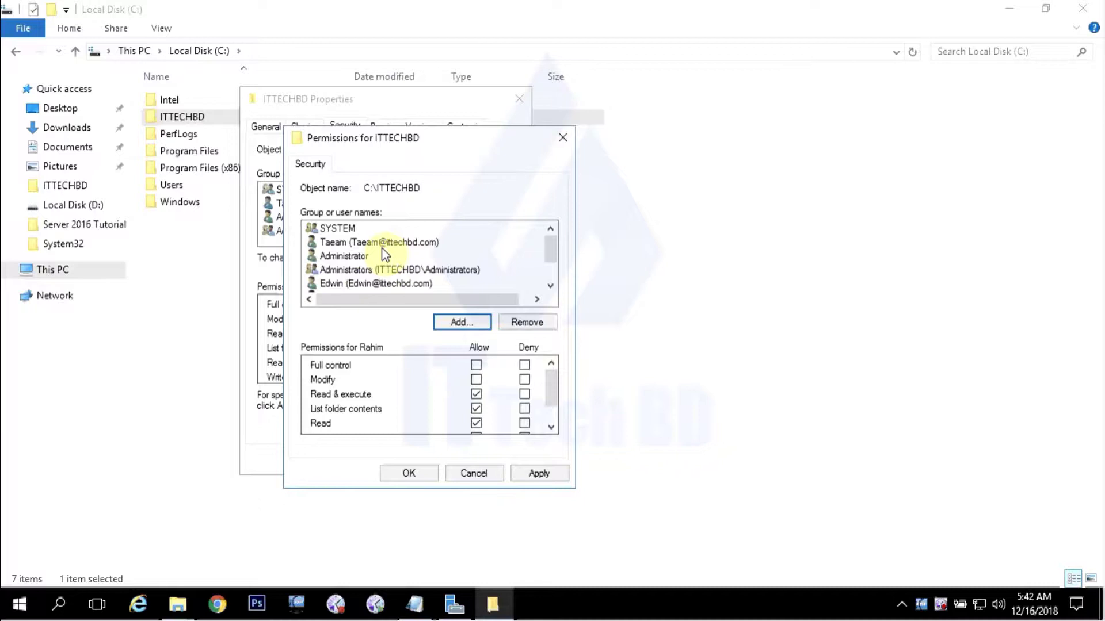
pyautogui.scroll(-1, 385, 252)
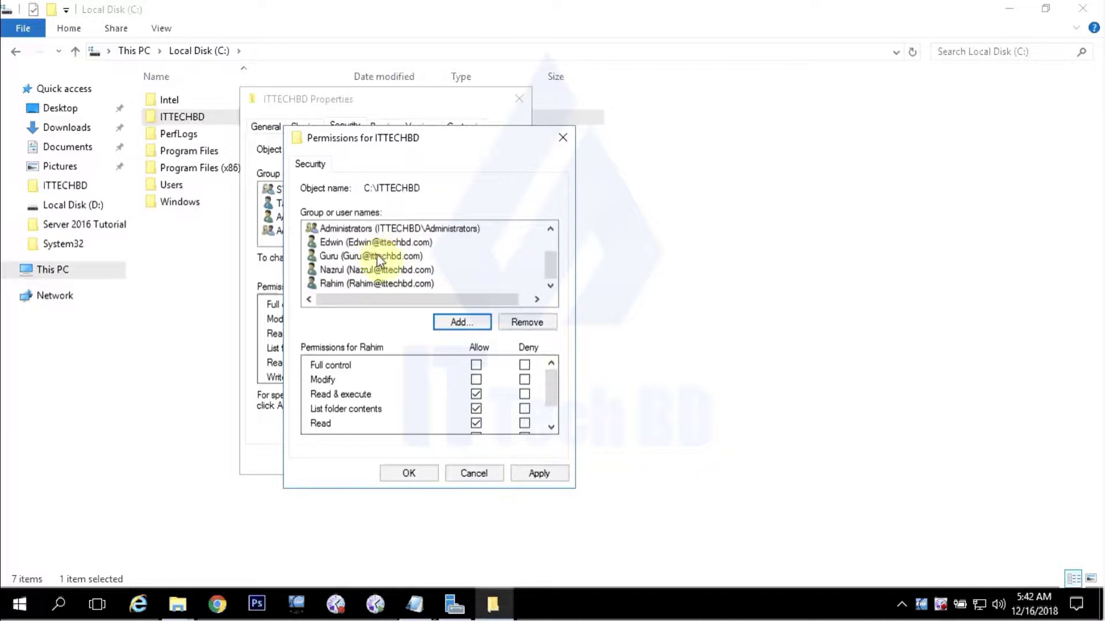
pyautogui.click(539, 477)
pyautogui.click(539, 475)
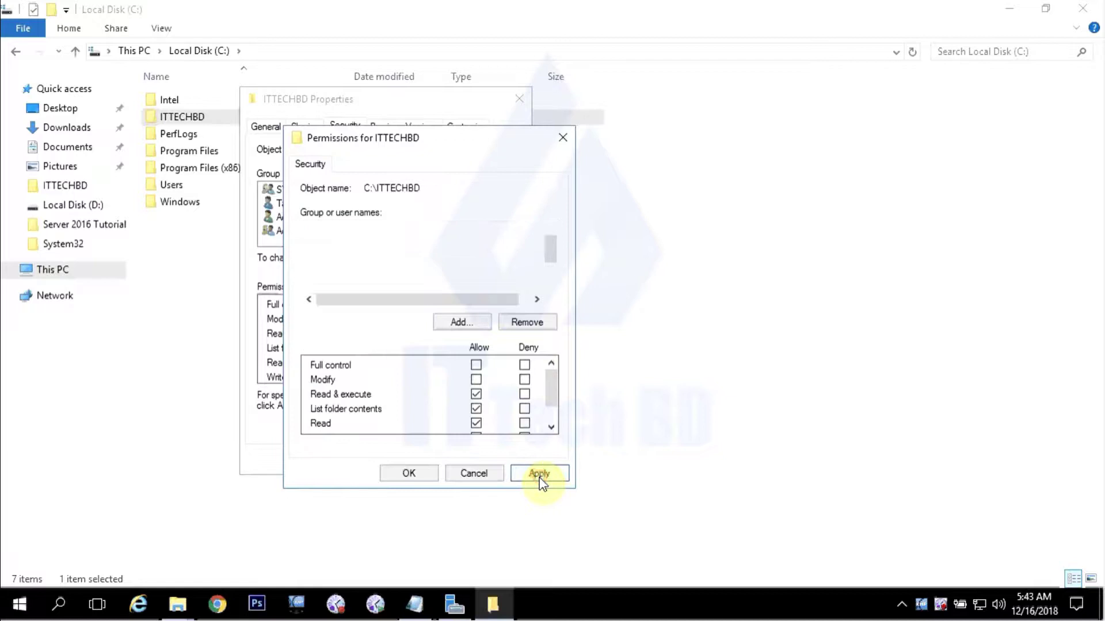
pyautogui.click(408, 474)
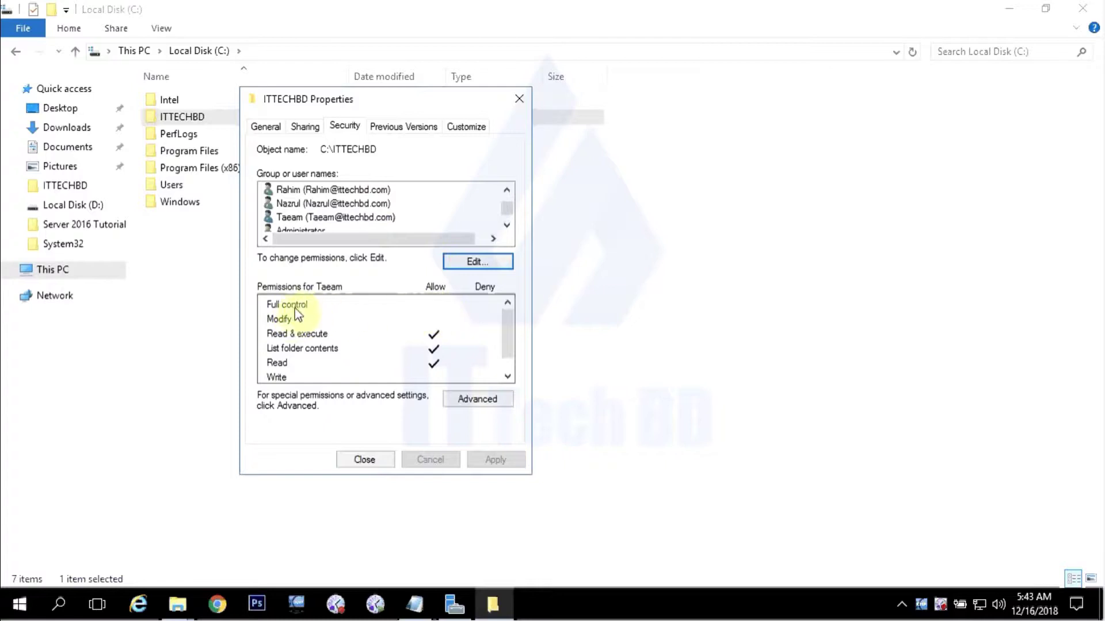
# Examine the ITTECHBD permissions of the Administrators group, the domain user listed just above Administrator, and Administrator
pyautogui.scroll(-1, 352, 224)
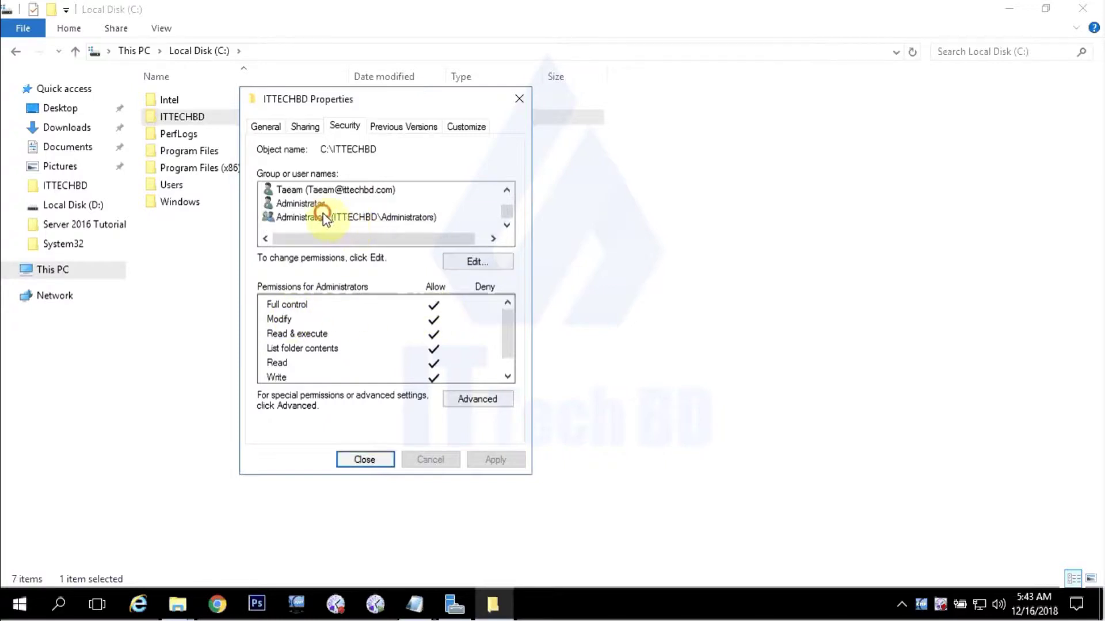
pyautogui.click(322, 217)
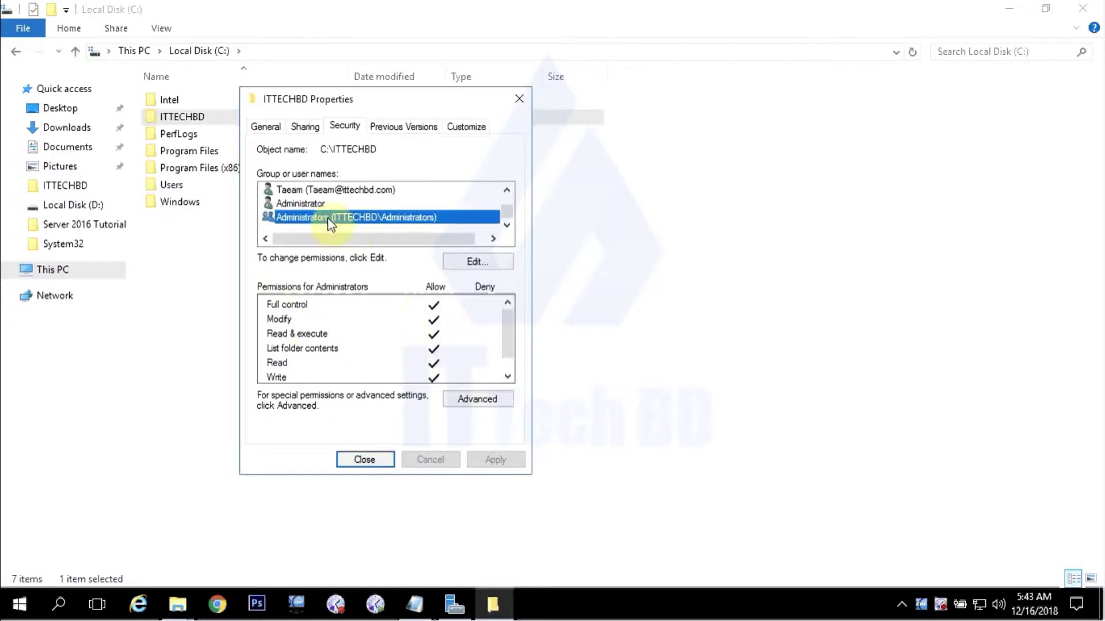
pyautogui.click(322, 191)
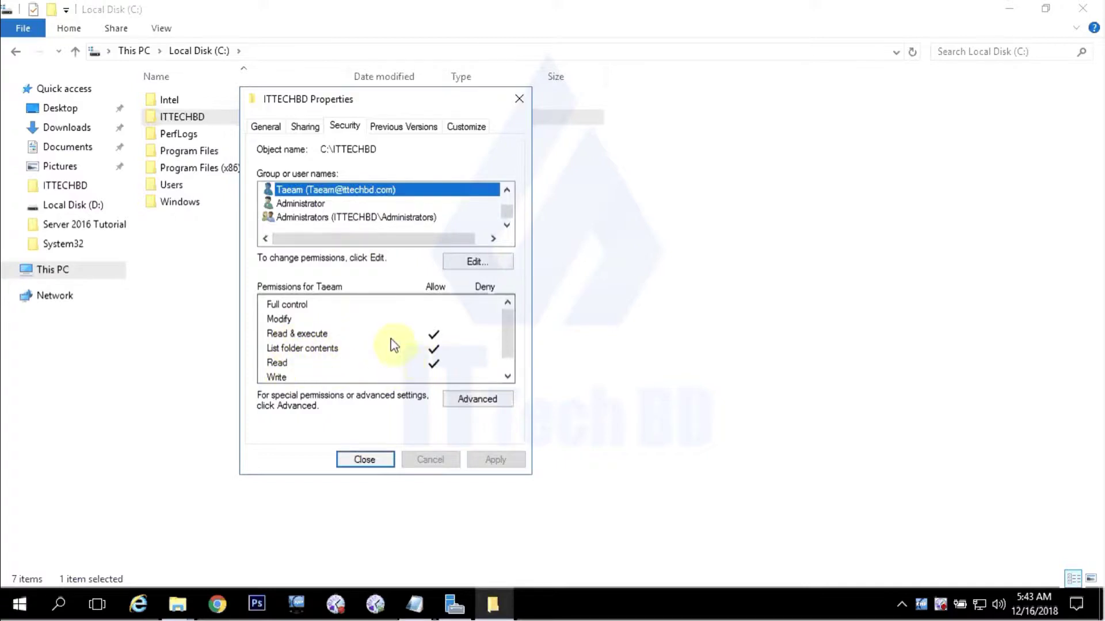
pyautogui.click(312, 204)
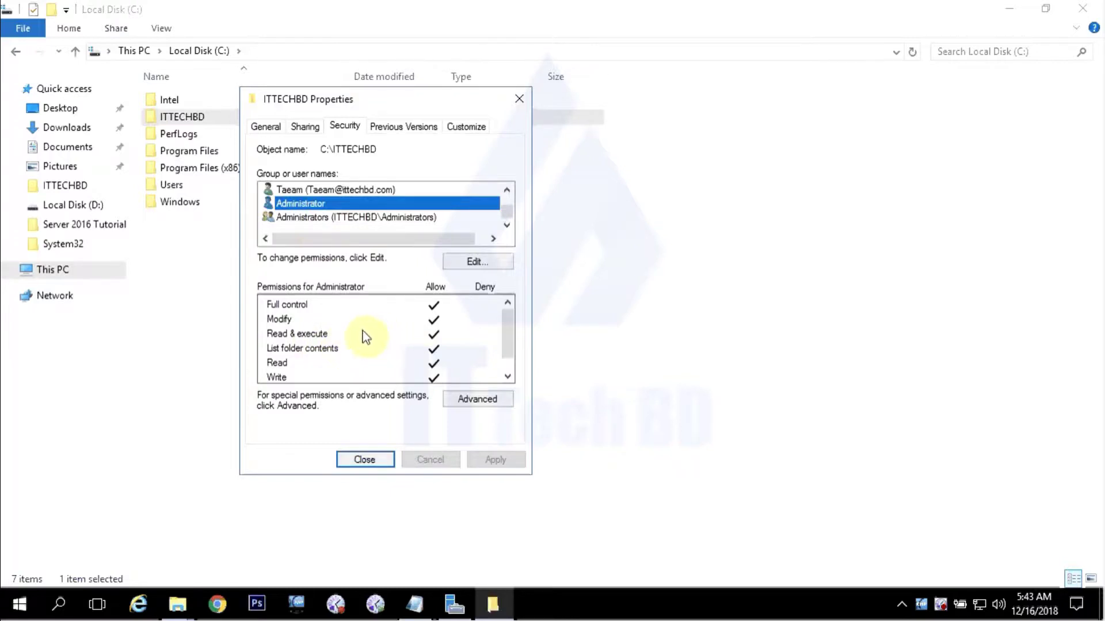
# In the folder's advanced security settings, grant Full control to the user listed directly below the Administrators group, checking the advanced permissions
pyautogui.click(481, 410)
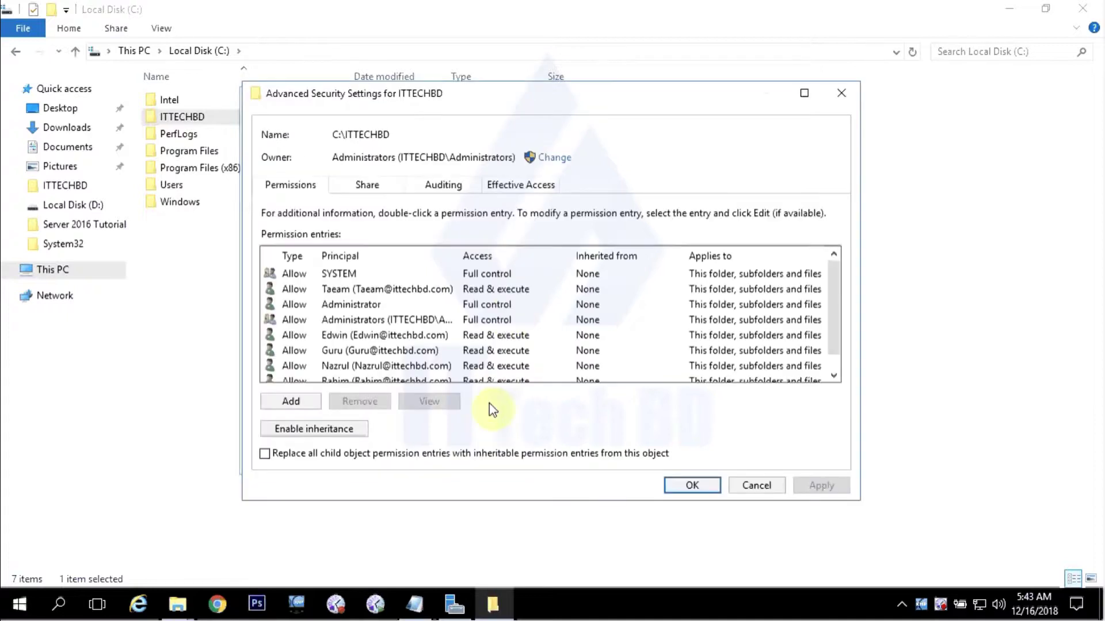
pyautogui.scroll(-1, 359, 306)
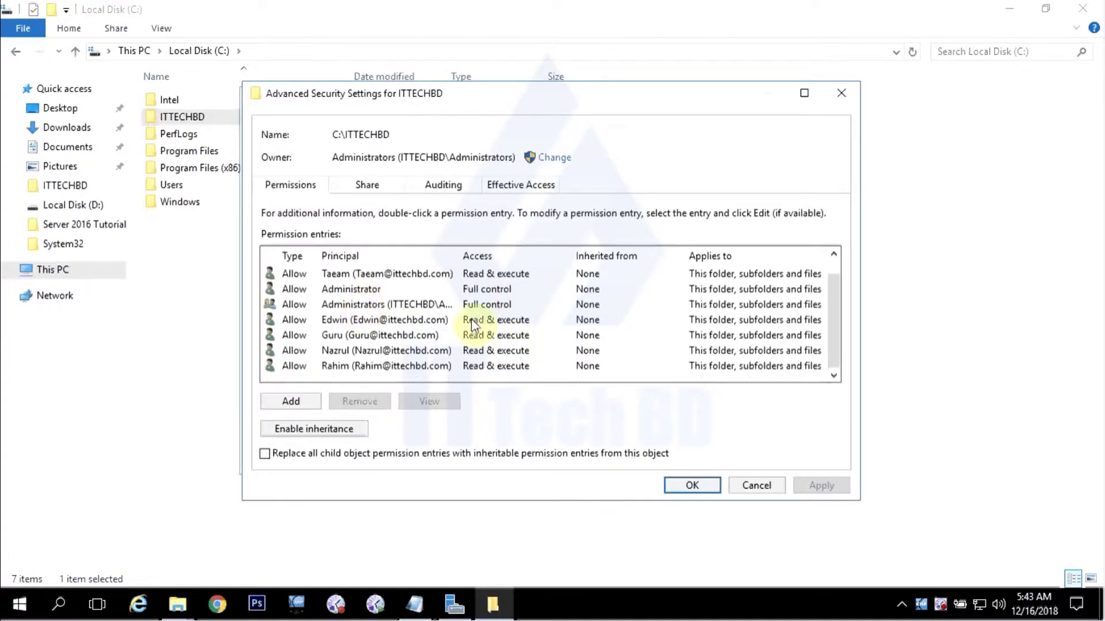
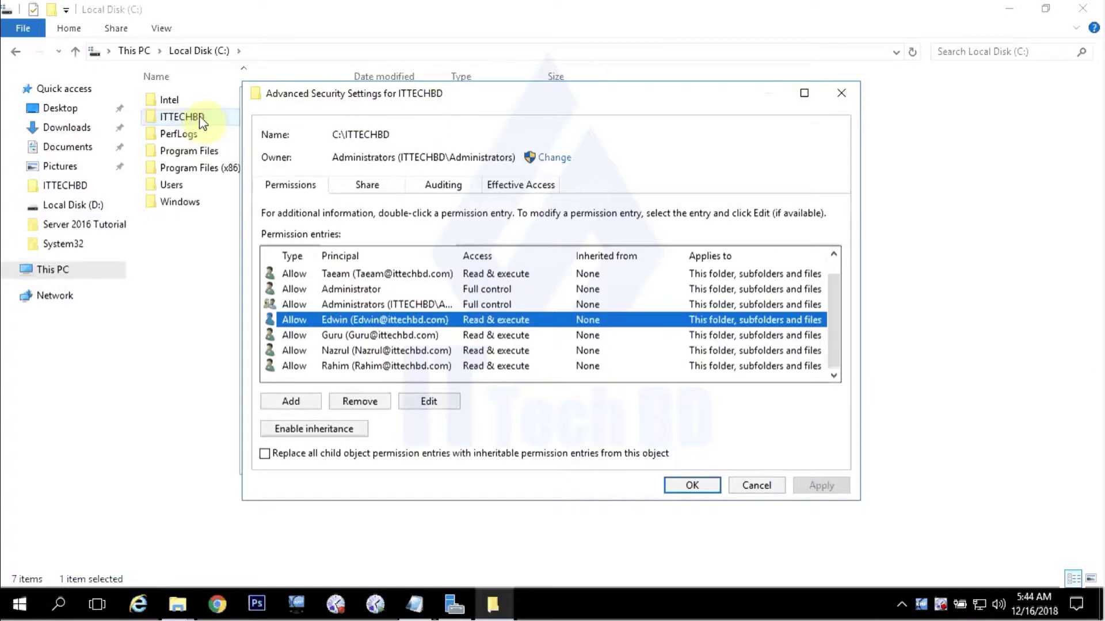
pyautogui.click(431, 405)
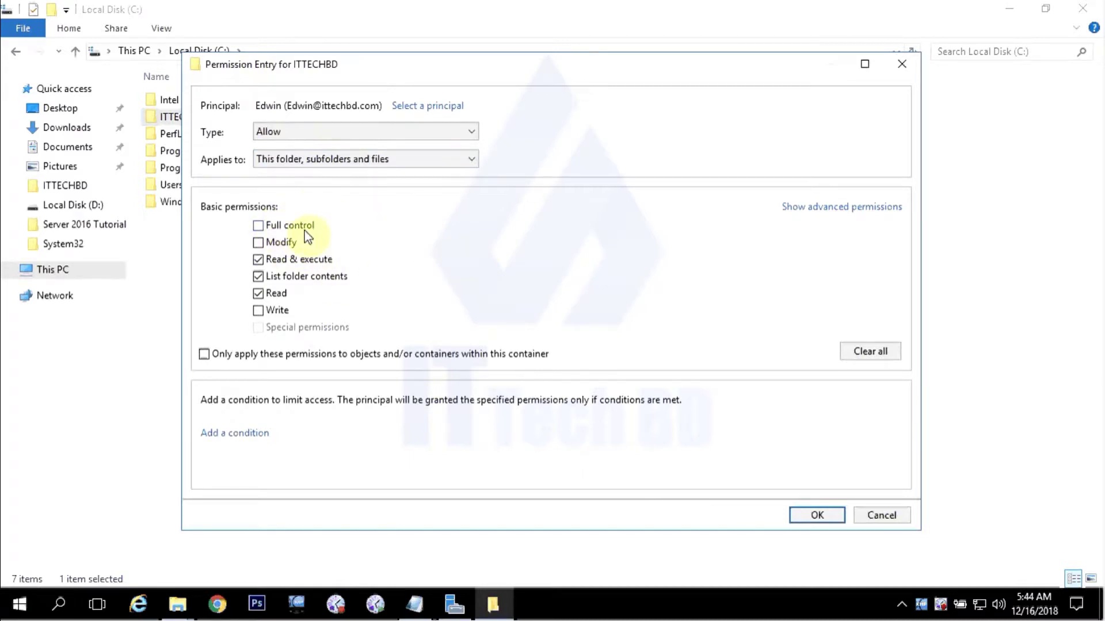
pyautogui.click(883, 512)
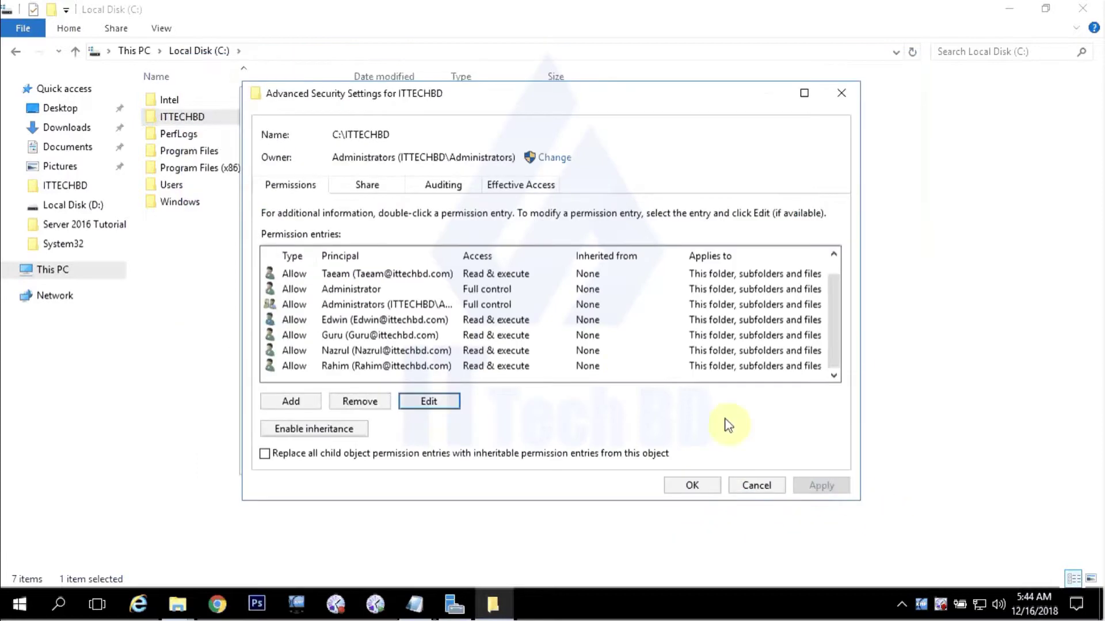
pyautogui.click(427, 400)
pyautogui.click(258, 226)
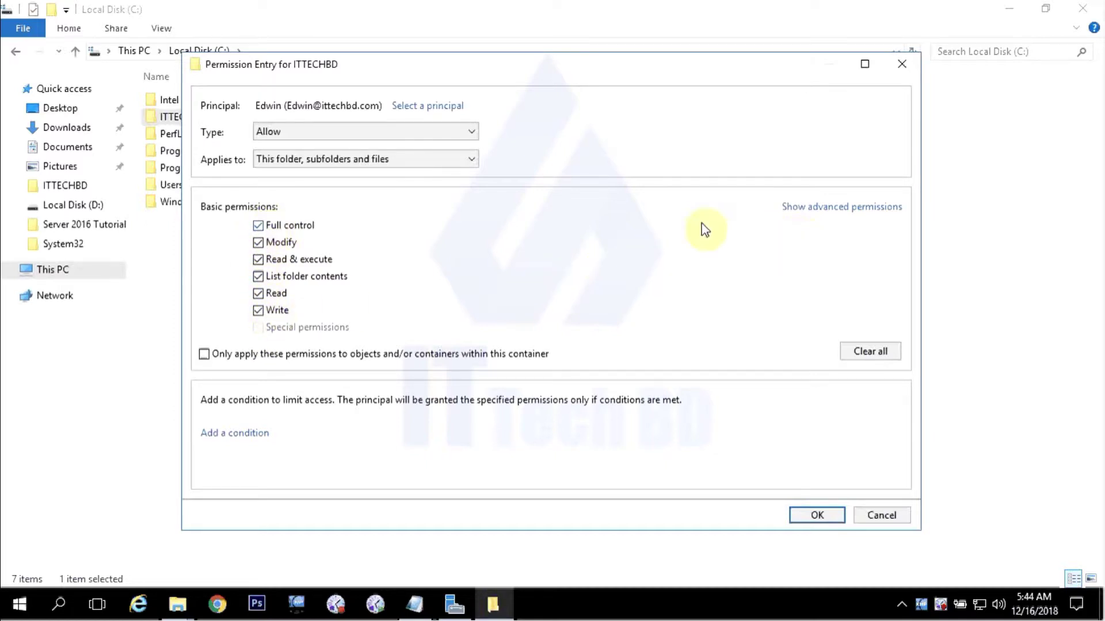
pyautogui.click(827, 208)
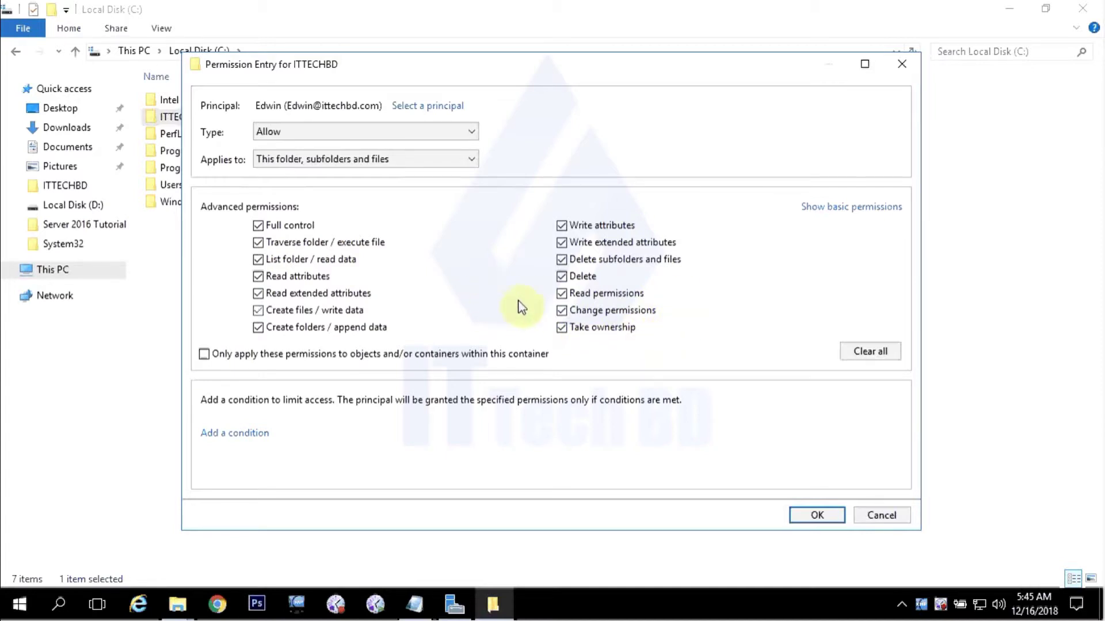
pyautogui.click(817, 515)
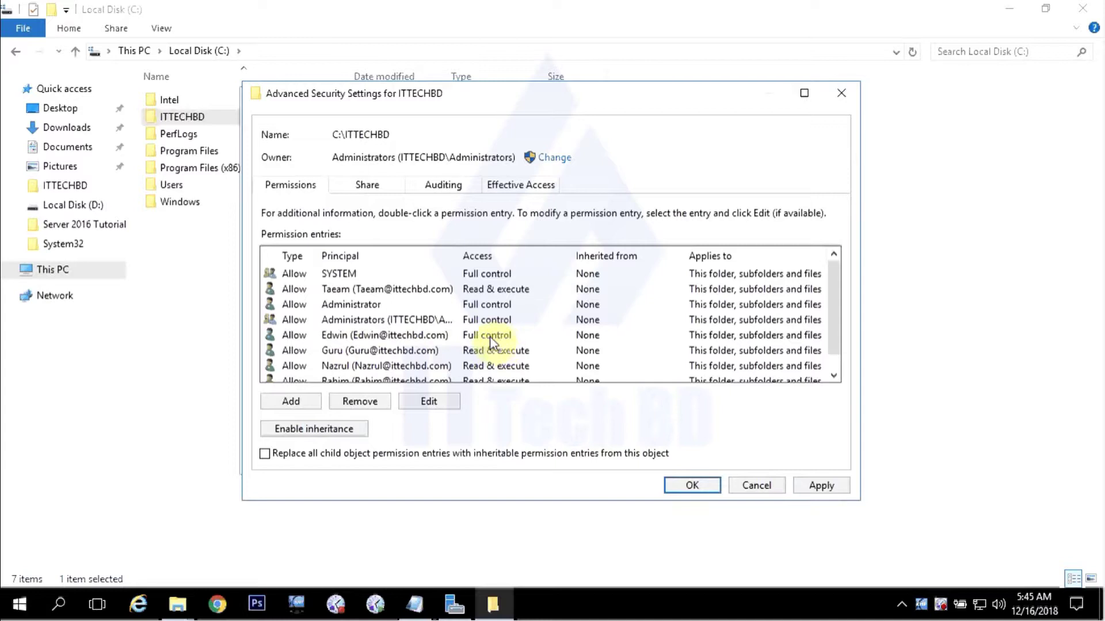
# Grant Full control to the second user below the Administrators group, checking the advanced permissions before accepting the entry
pyautogui.scroll(-1, 499, 339)
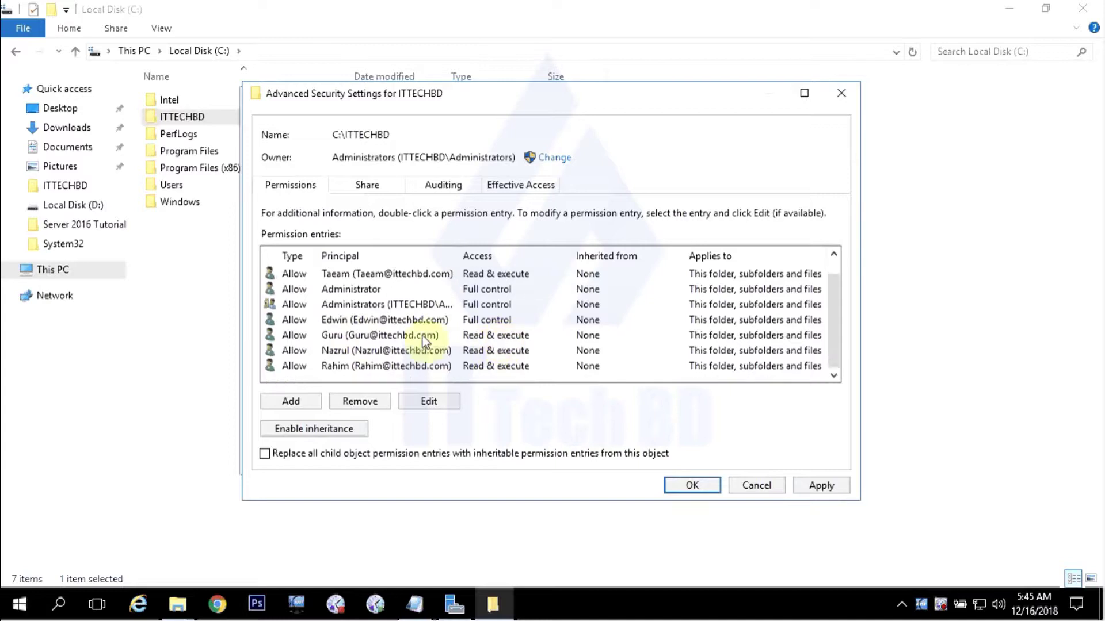
pyautogui.click(501, 335)
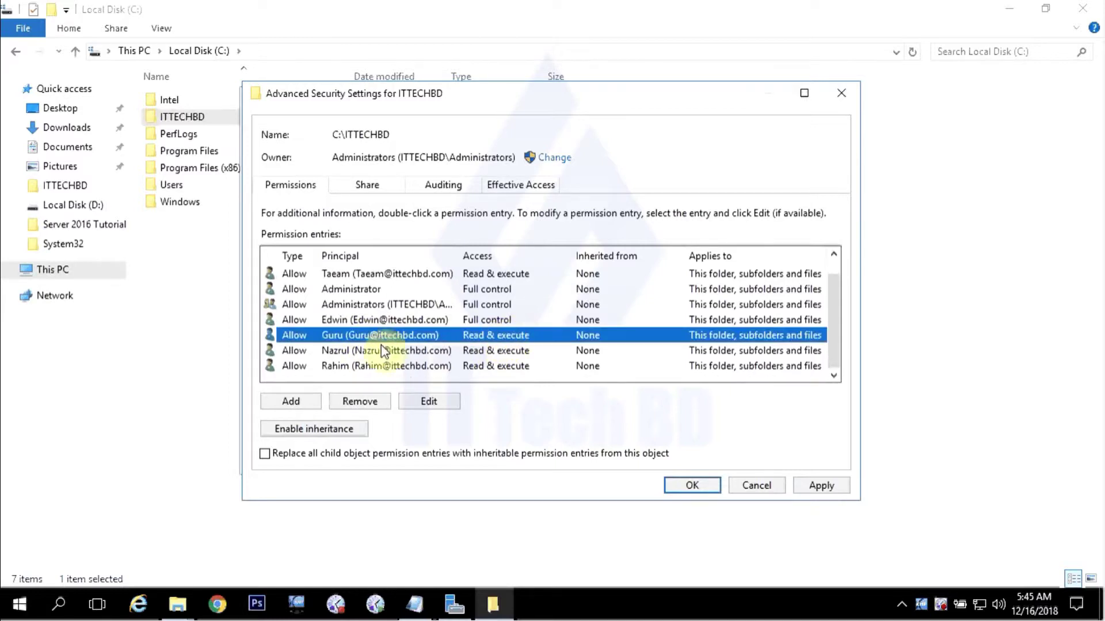
pyautogui.click(430, 401)
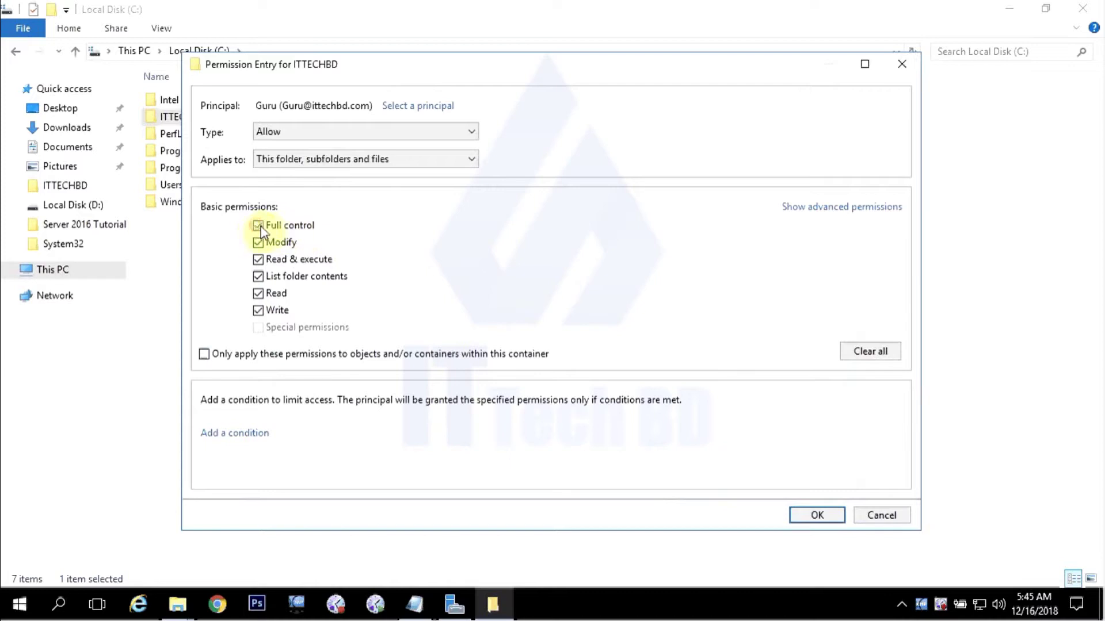
pyautogui.click(828, 208)
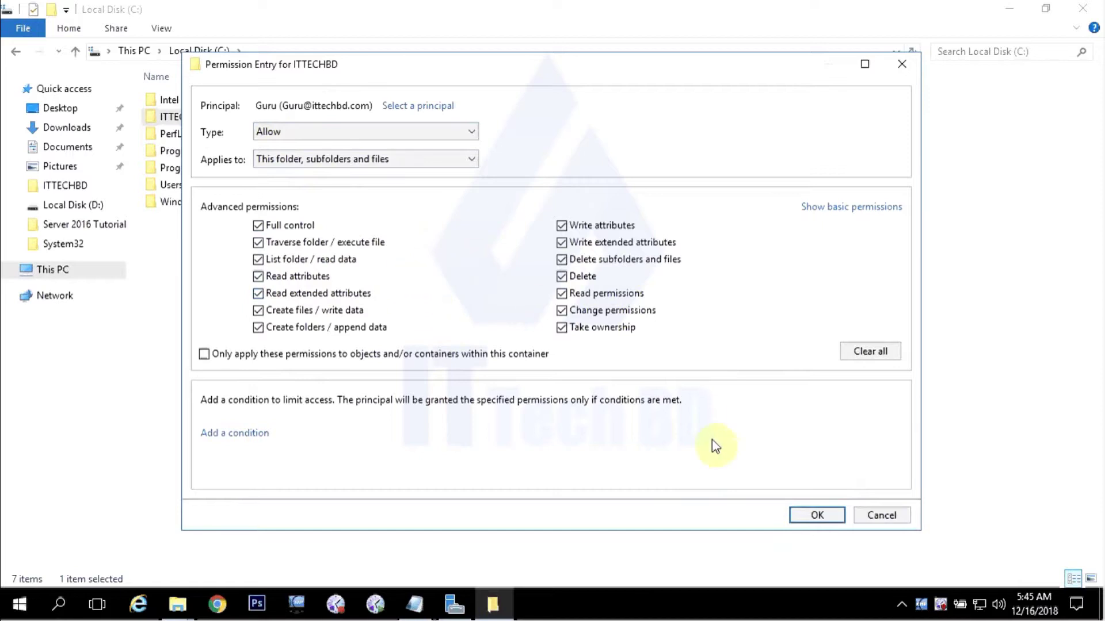
pyautogui.click(816, 515)
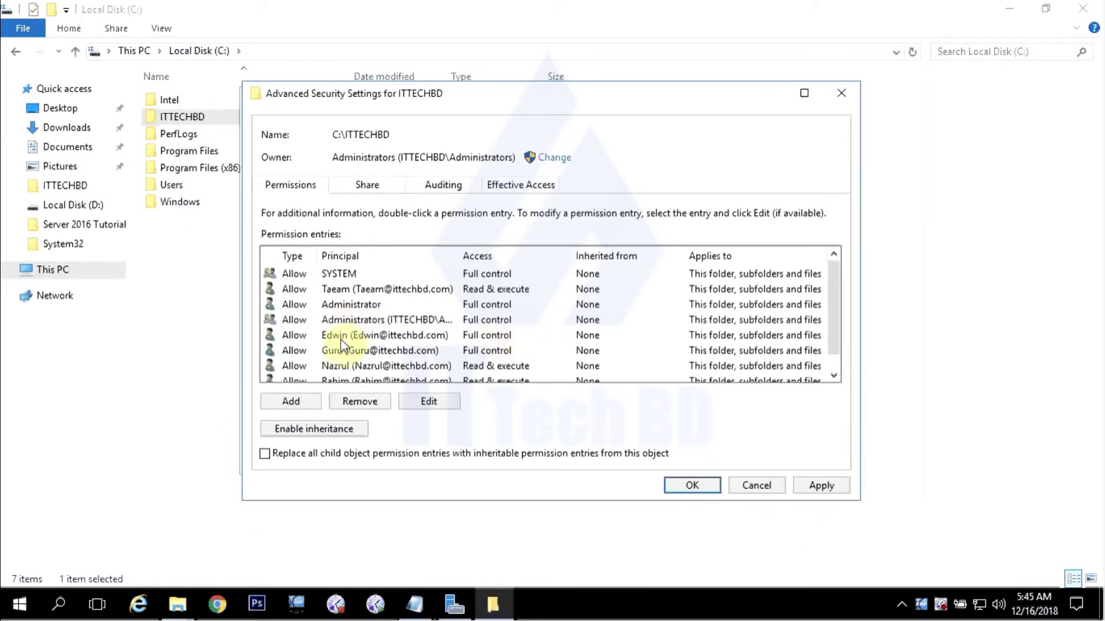
# Grant the third user below the Administrators group the advanced permissions Write attributes, Write extended attributes and Create files / write data
pyautogui.click(490, 336)
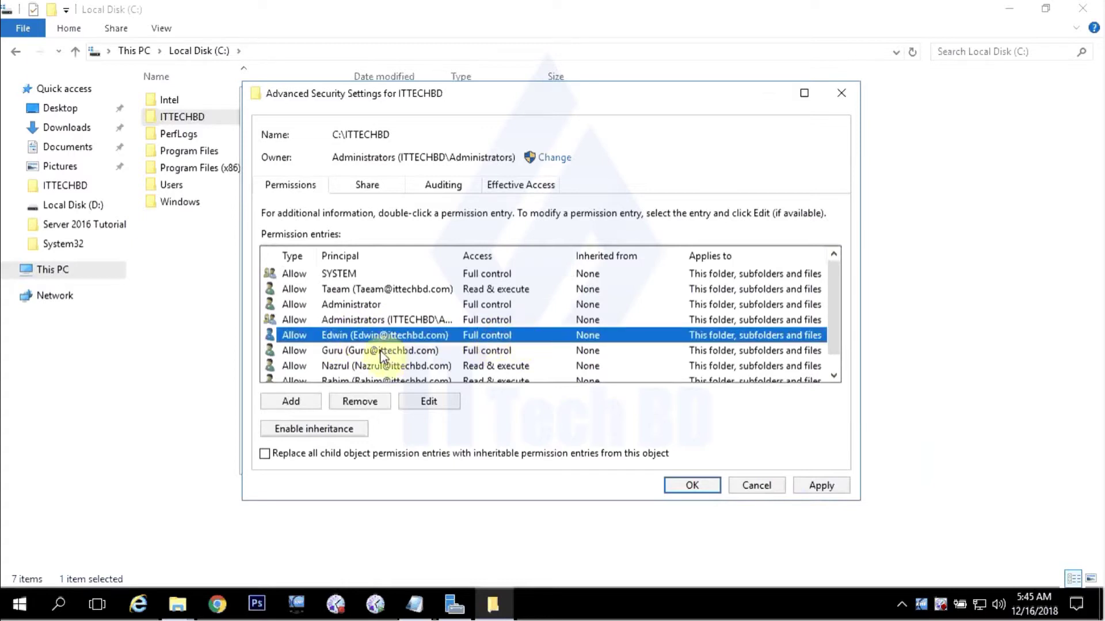
pyautogui.click(502, 350)
pyautogui.scroll(-1, 506, 306)
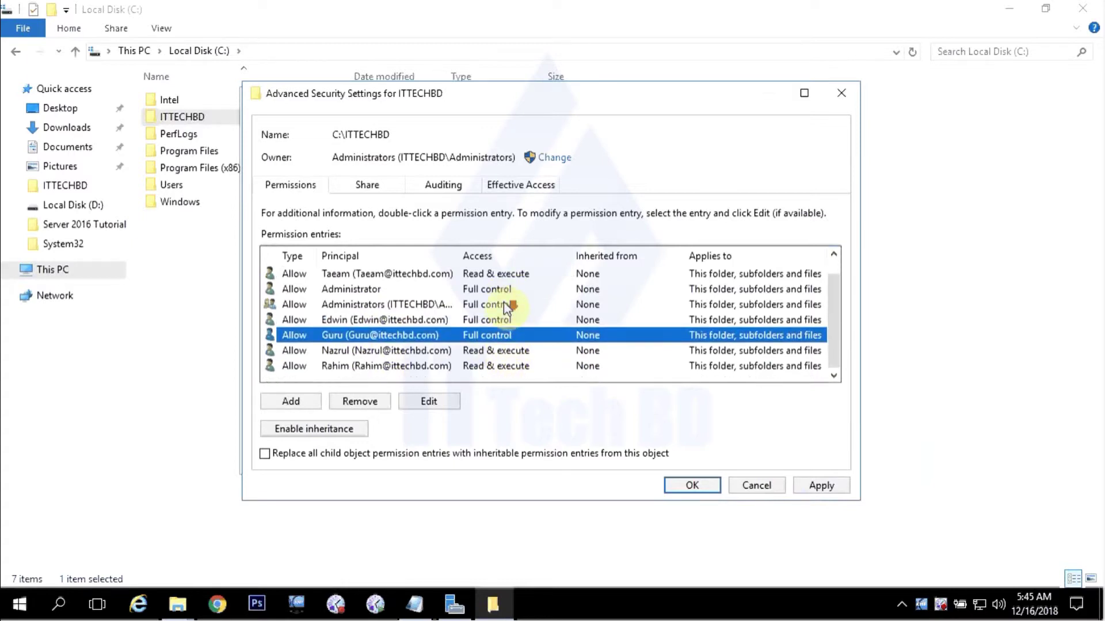
pyautogui.click(364, 352)
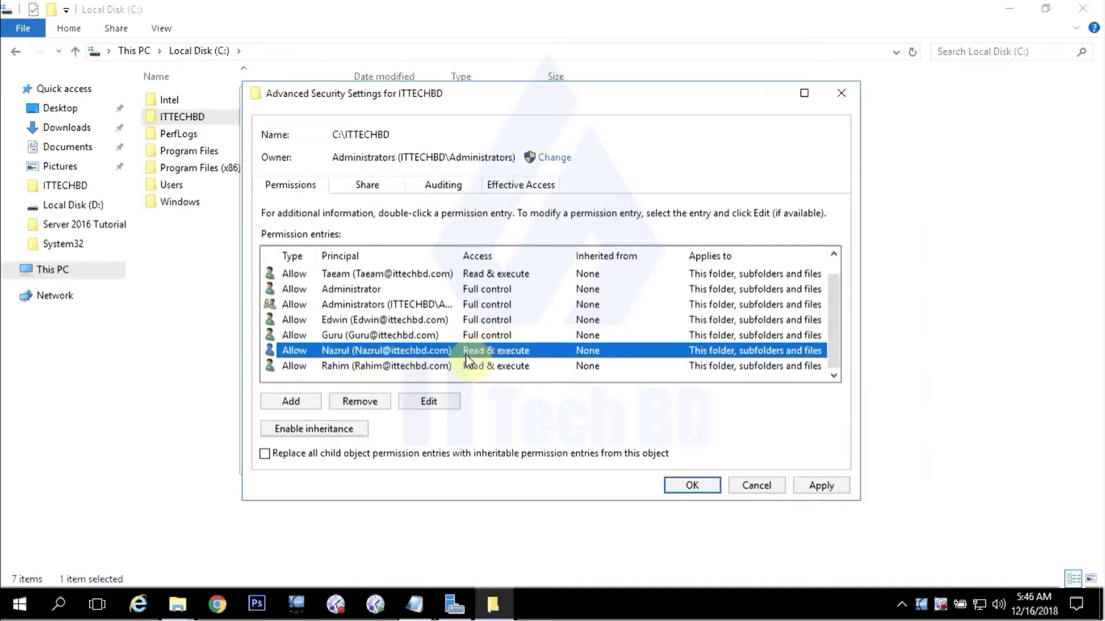
pyautogui.click(433, 402)
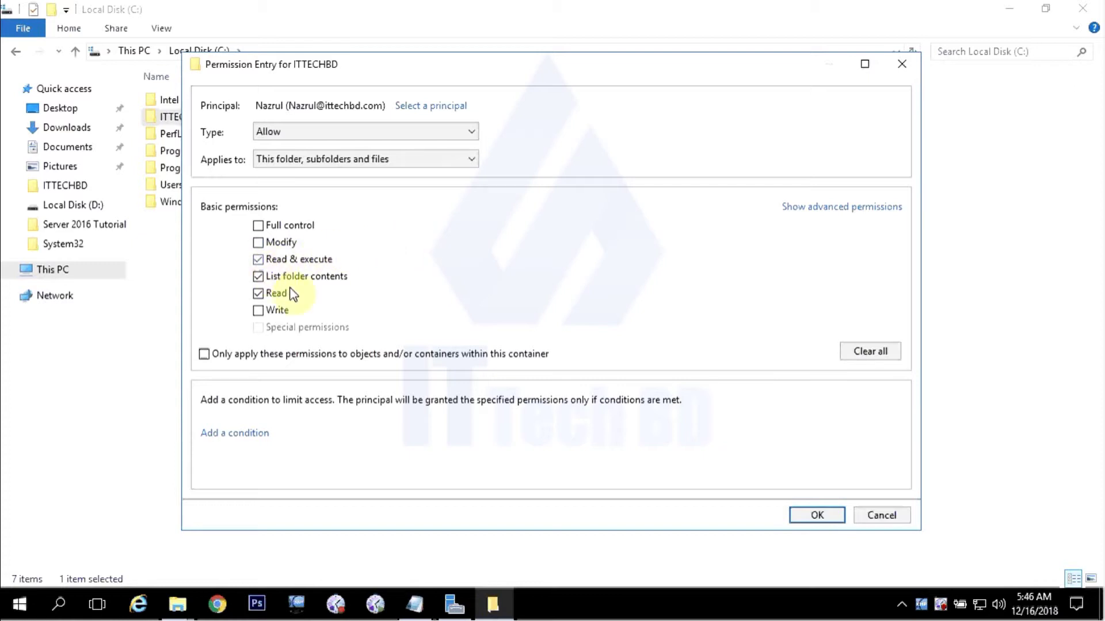
pyautogui.click(827, 214)
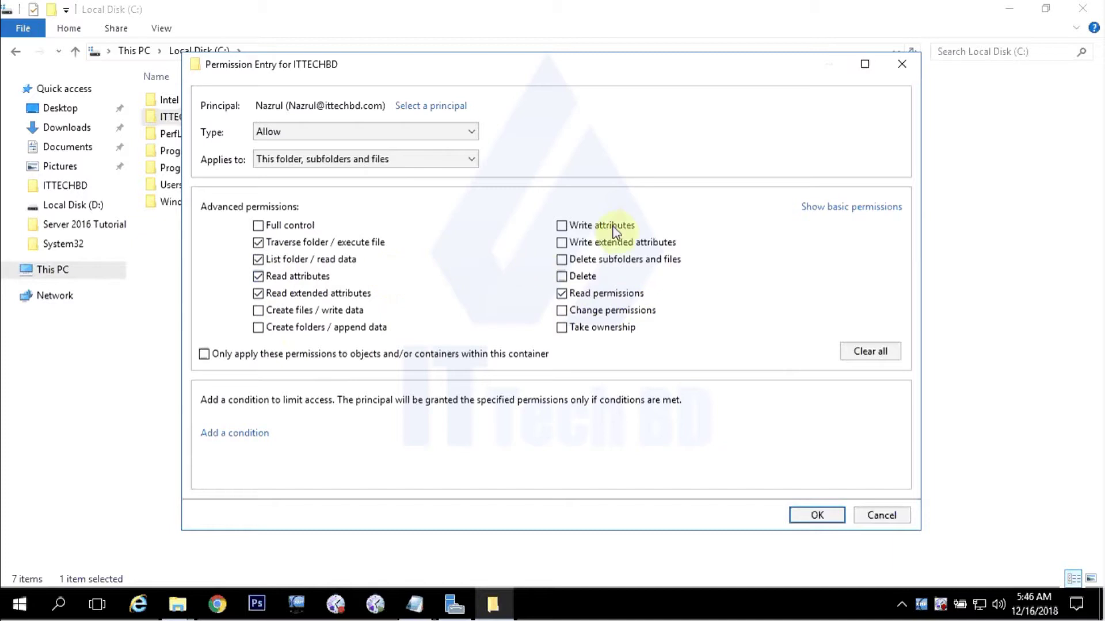
pyautogui.click(564, 227)
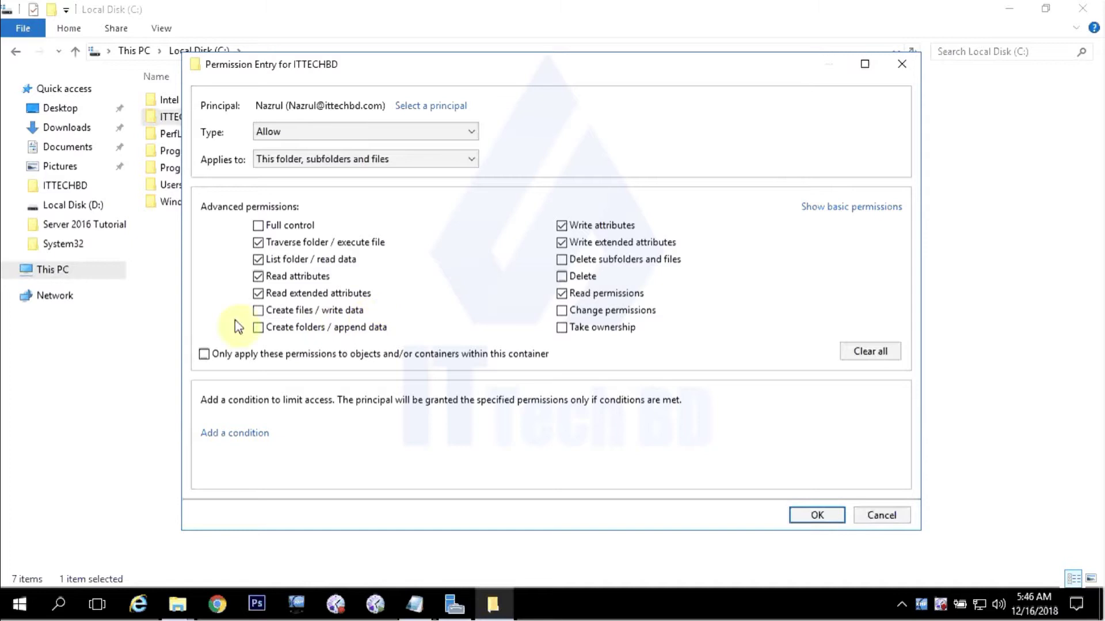
pyautogui.click(258, 311)
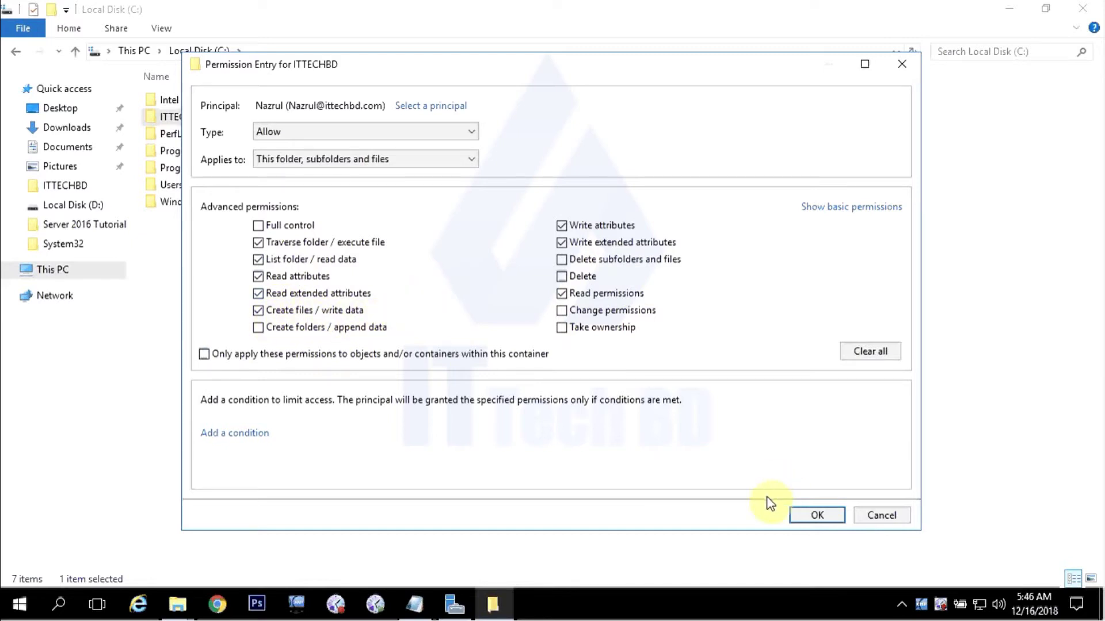
pyautogui.click(811, 516)
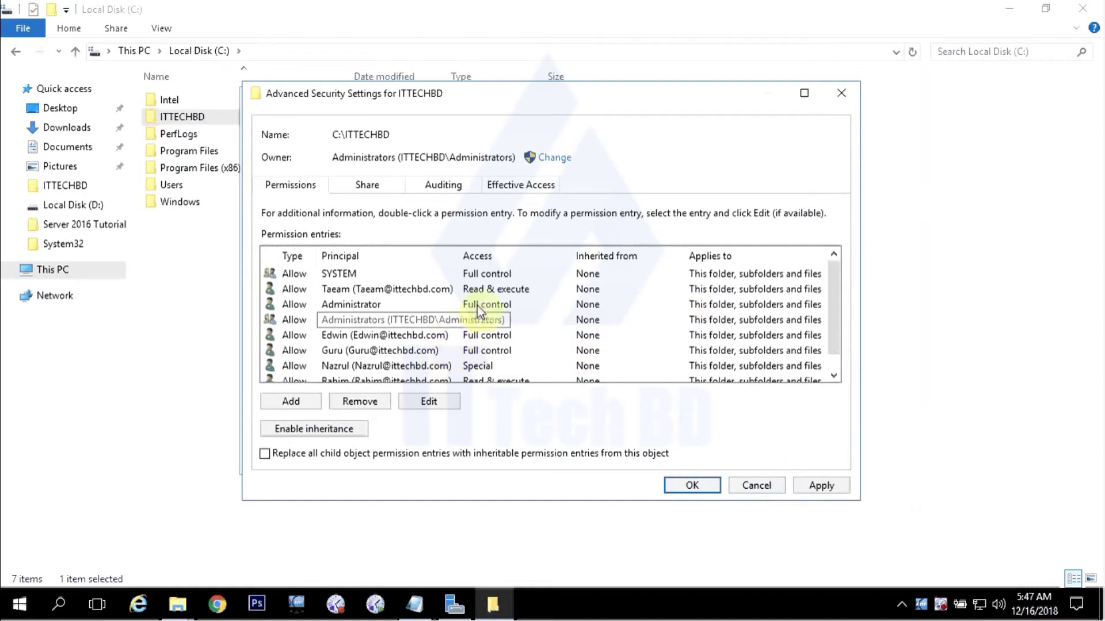
# Apply the advanced security settings and close the ITTECHBD folder's properties
pyautogui.click(827, 486)
pyautogui.click(687, 486)
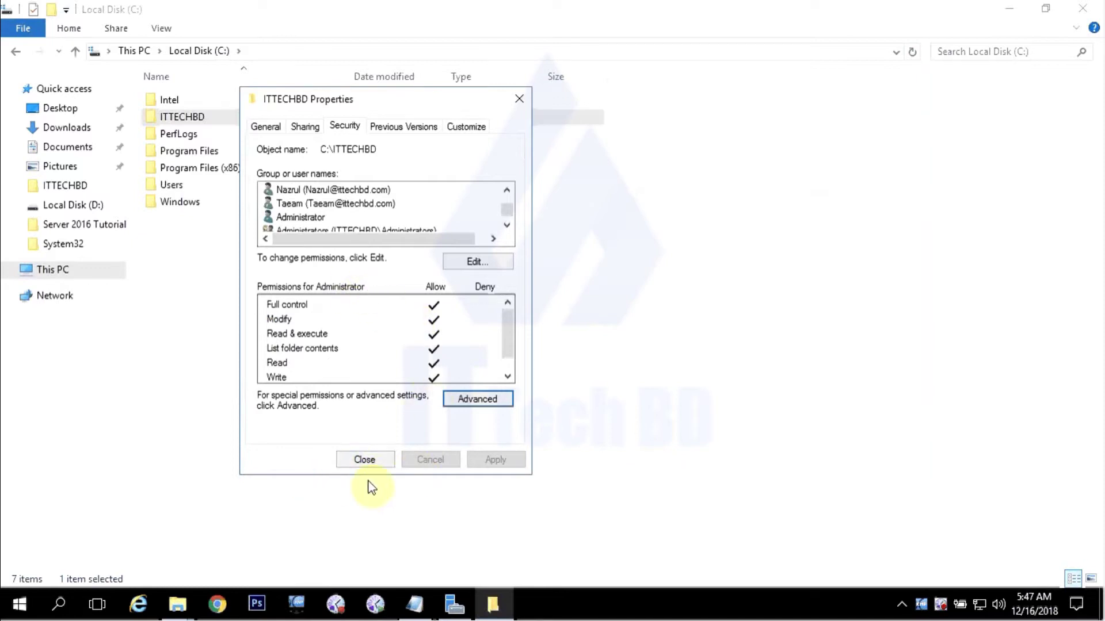
pyautogui.click(365, 460)
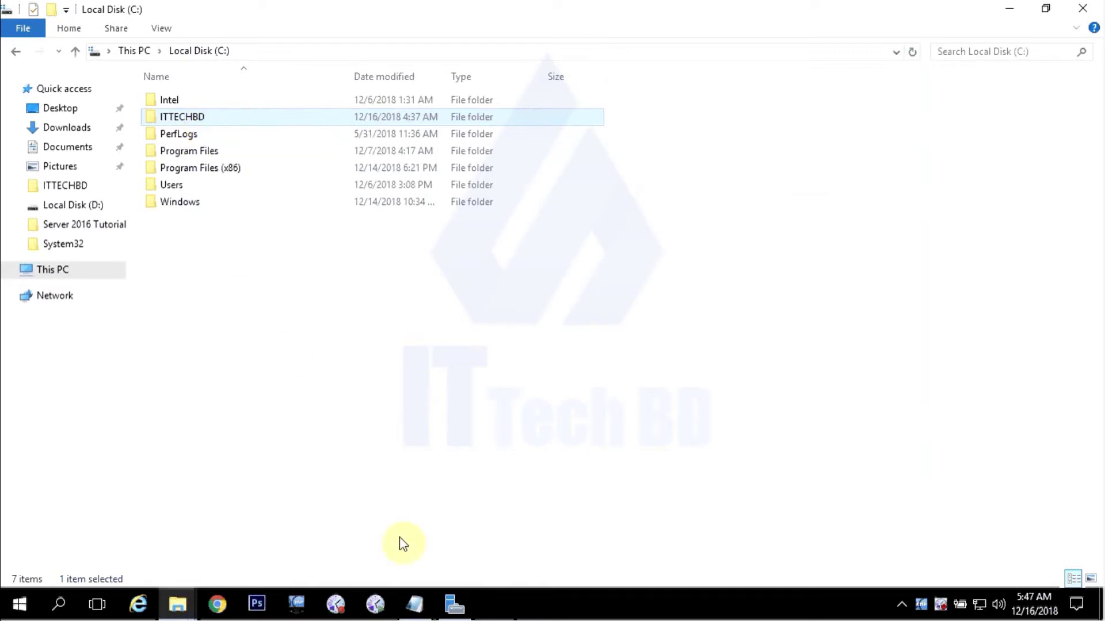
pyautogui.click(414, 604)
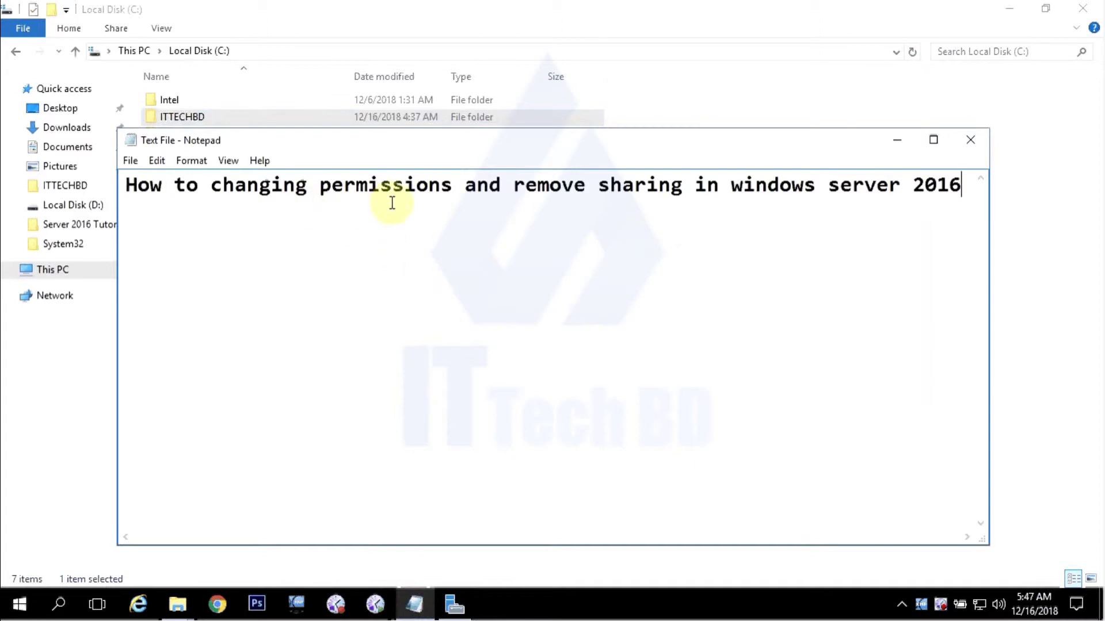
pyautogui.click(896, 142)
pyautogui.click(198, 117)
pyautogui.rightClick(199, 124)
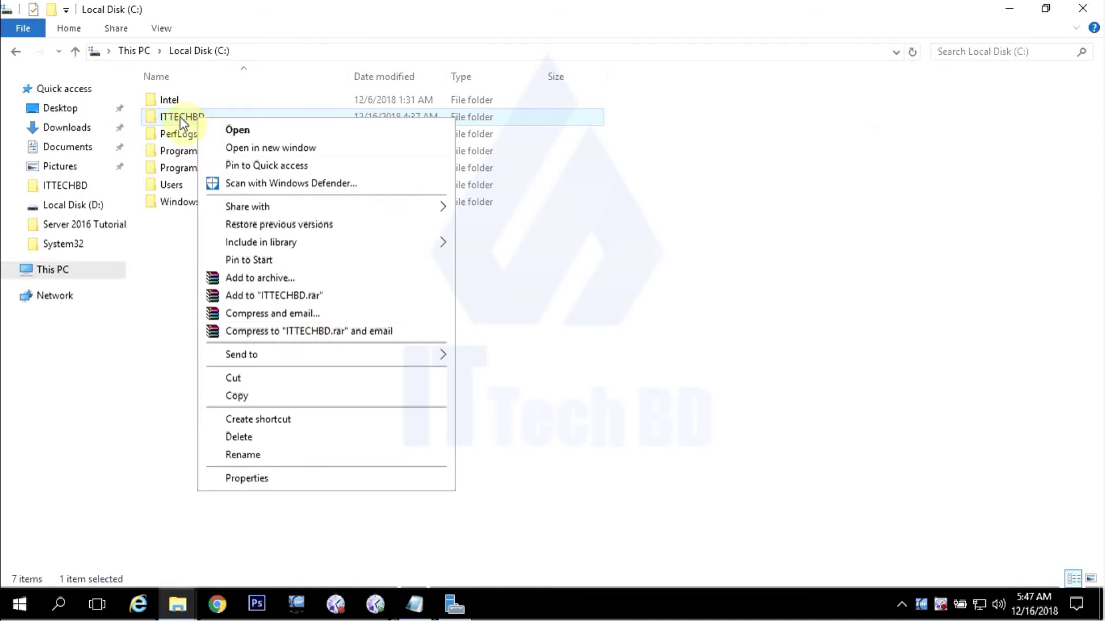
pyautogui.click(249, 480)
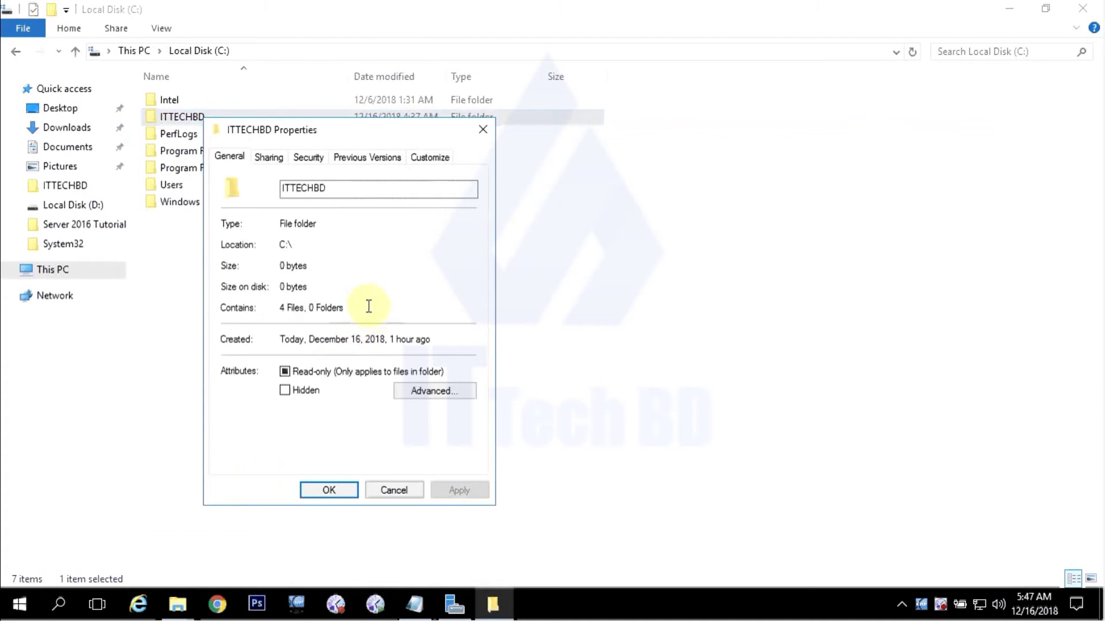
pyautogui.click(268, 160)
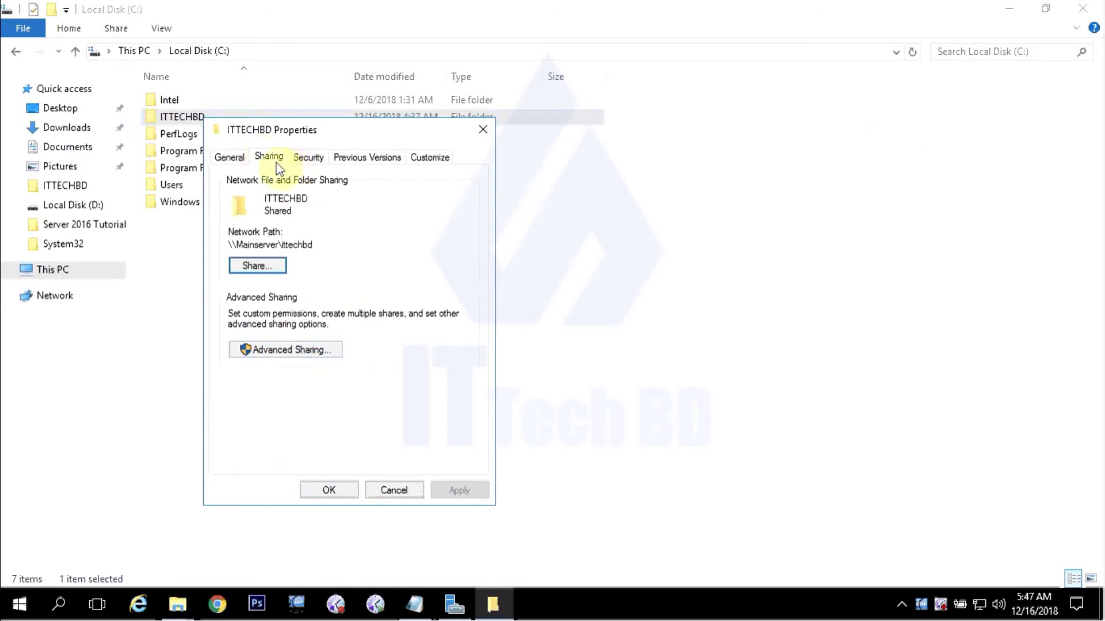
pyautogui.click(277, 349)
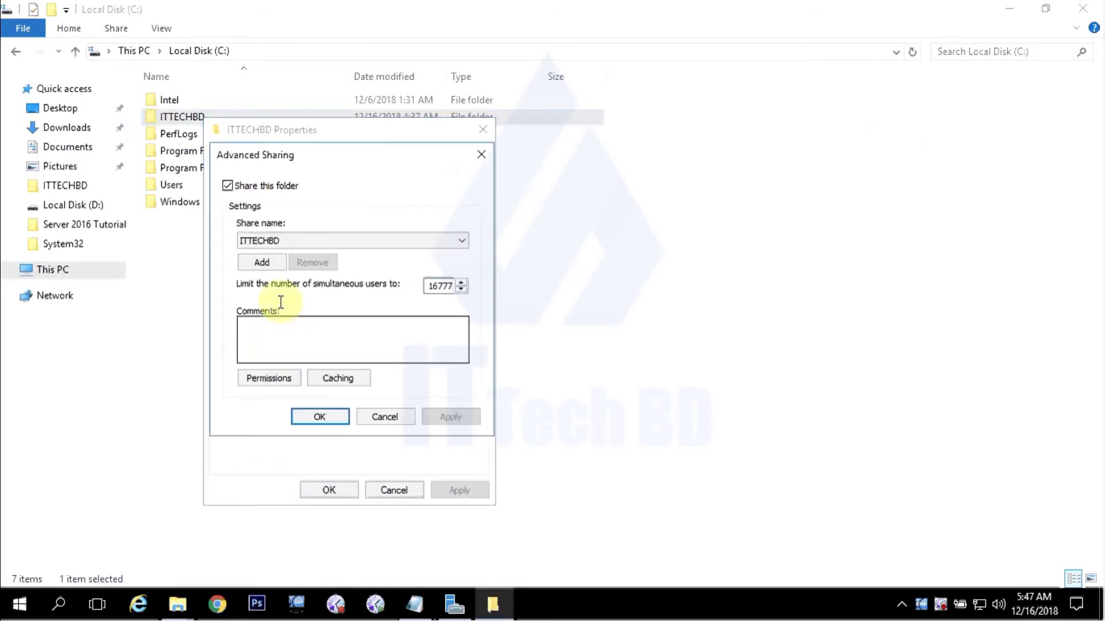
pyautogui.click(227, 186)
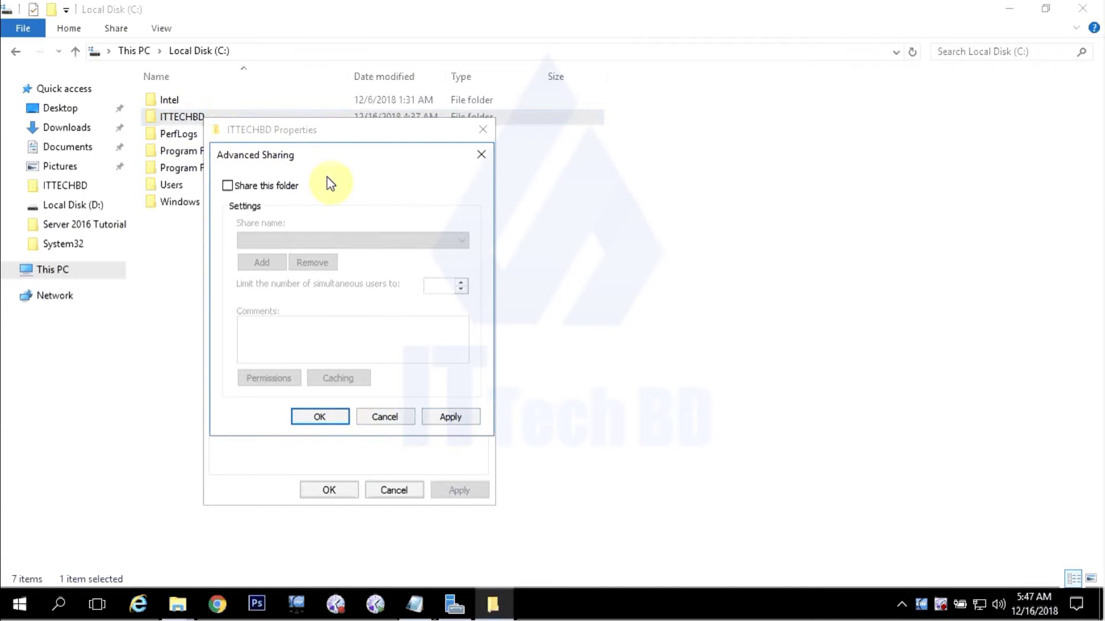
pyautogui.click(386, 417)
pyautogui.click(331, 493)
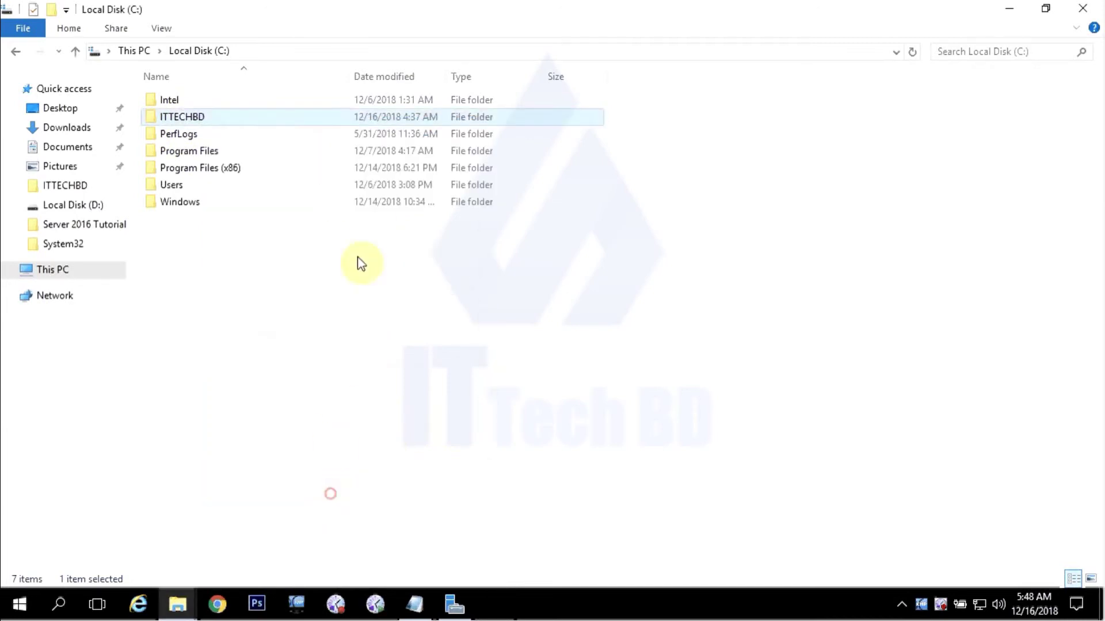
# Stop sharing the ITTECHBD folder, removing the permissions of everyone it is shared with
pyautogui.rightClick(192, 119)
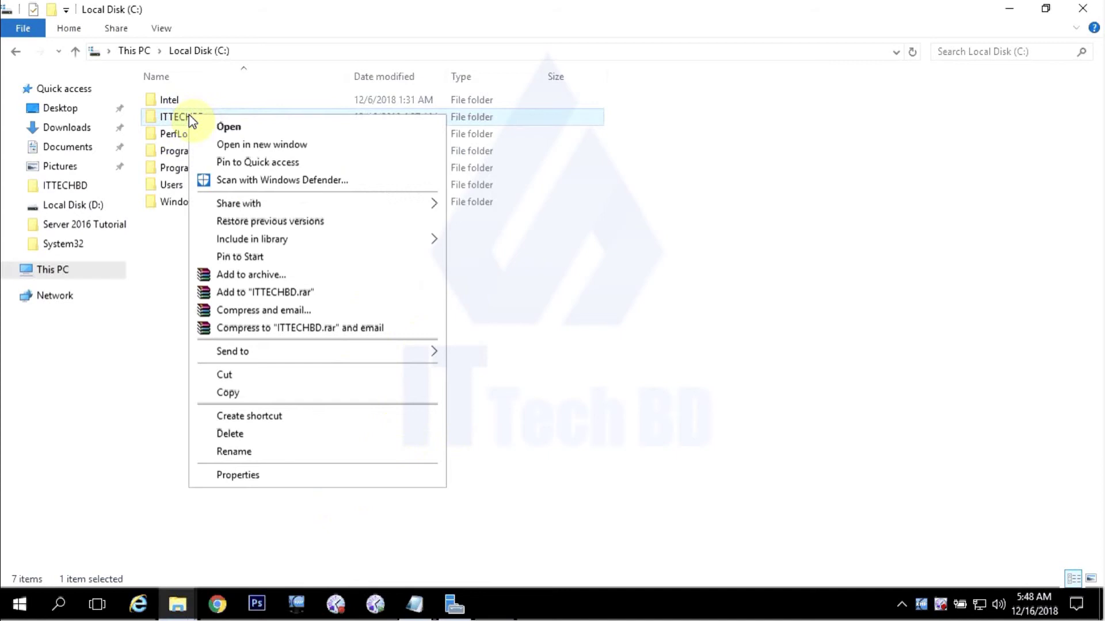
pyautogui.moveTo(229, 203)
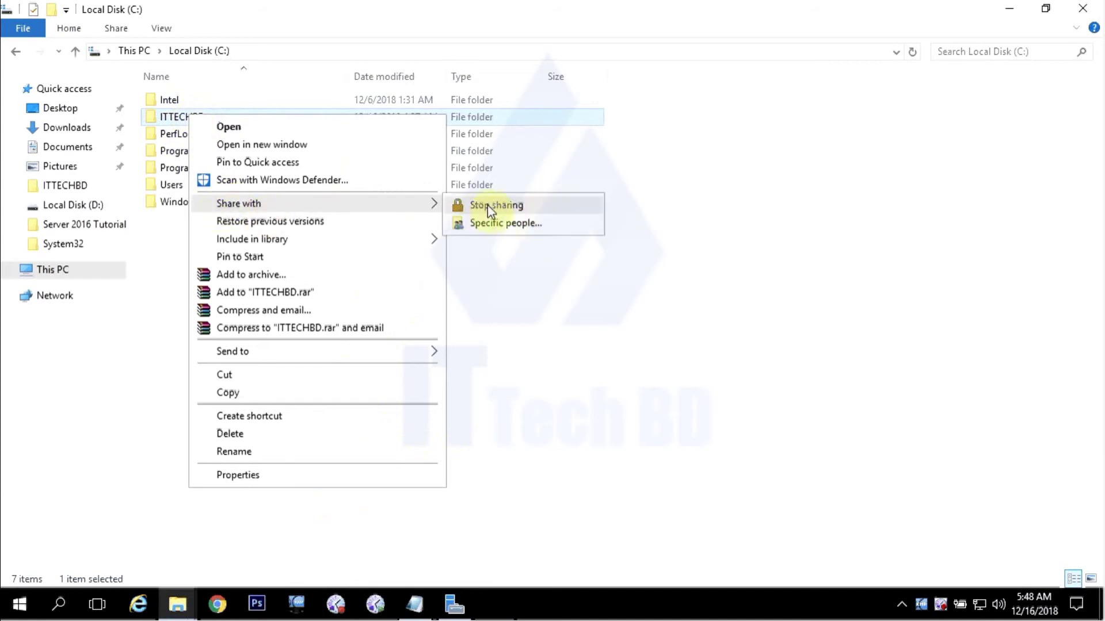
pyautogui.click(503, 214)
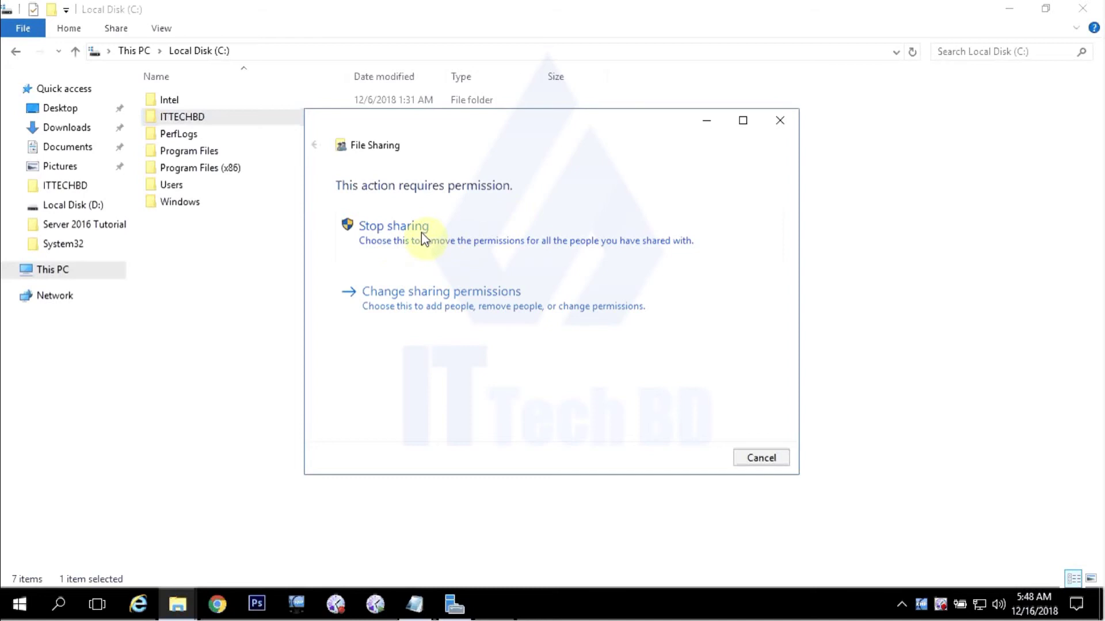
pyautogui.click(422, 239)
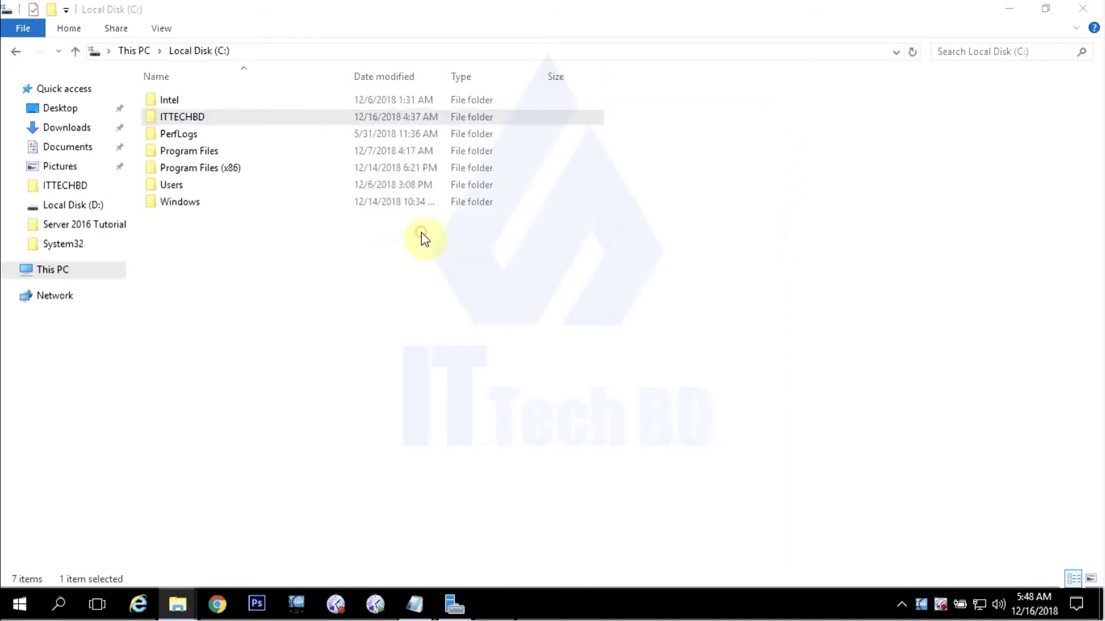
# Check the sharing status in the ITTECHBD folder's properties, leaving the settings as they are
pyautogui.rightClick(209, 128)
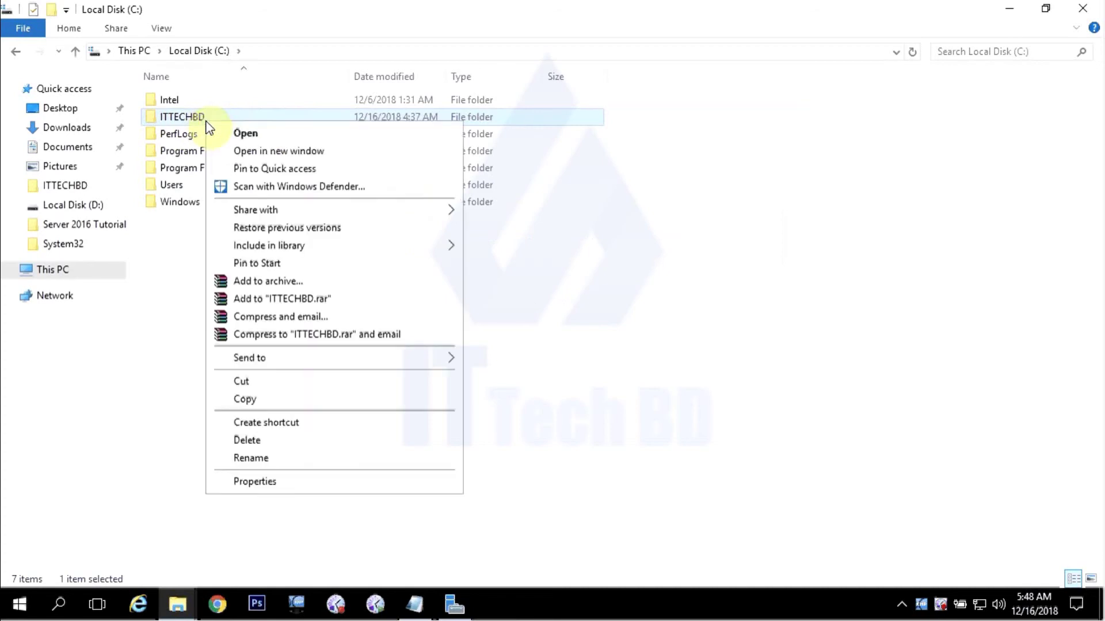
pyautogui.click(255, 481)
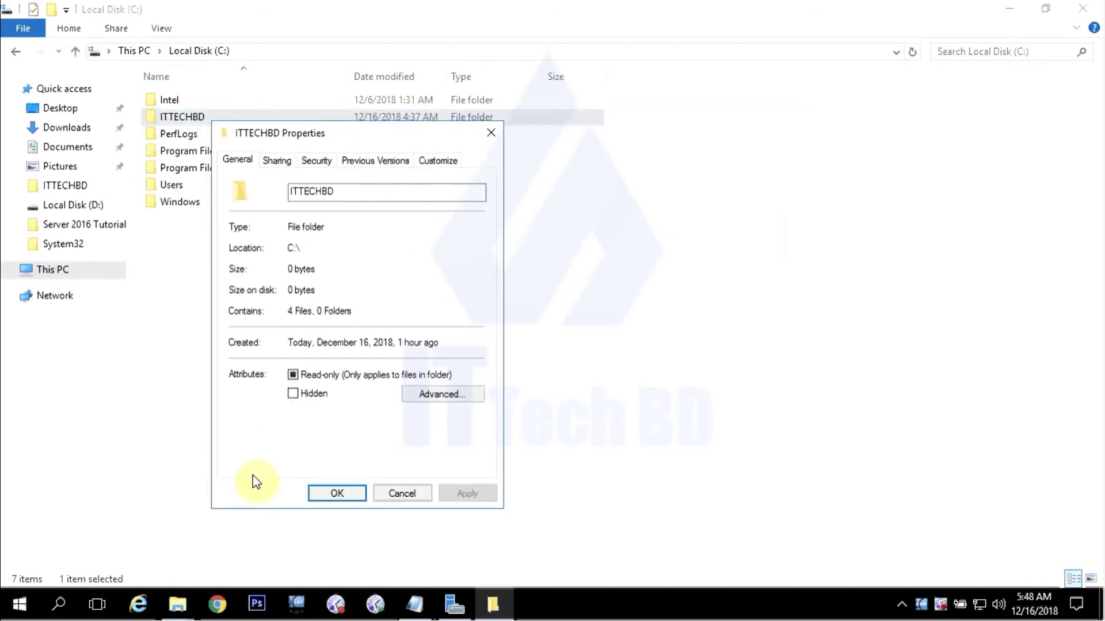
pyautogui.click(277, 161)
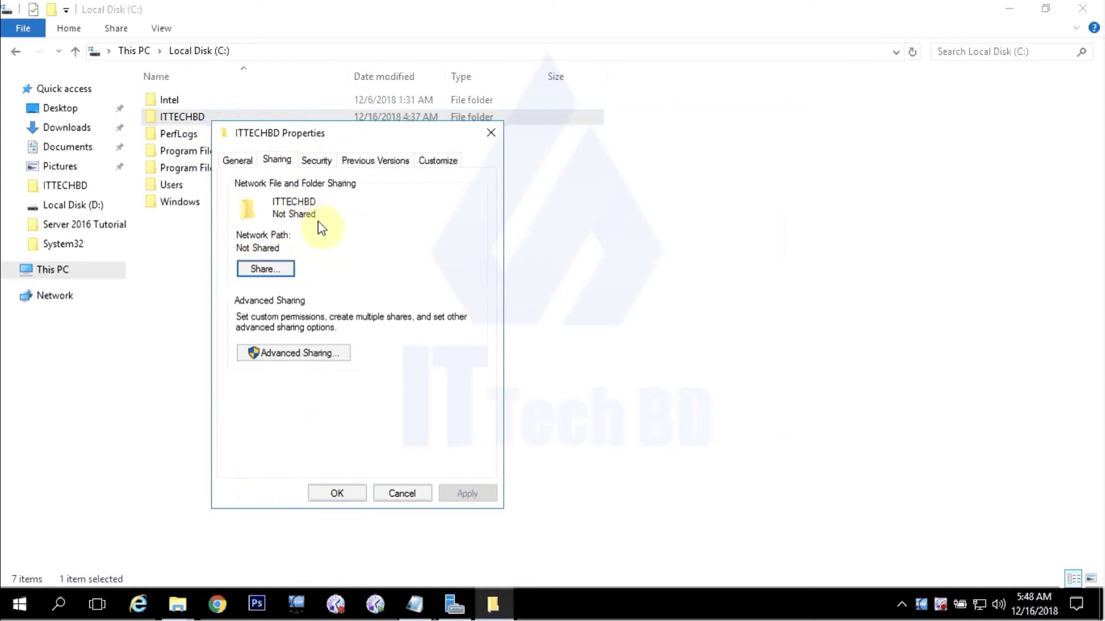
pyautogui.click(400, 493)
# Bring up the Notepad text file briefly, then minimize it and the Local Disk (C:) window to show the desktop
pyautogui.click(414, 604)
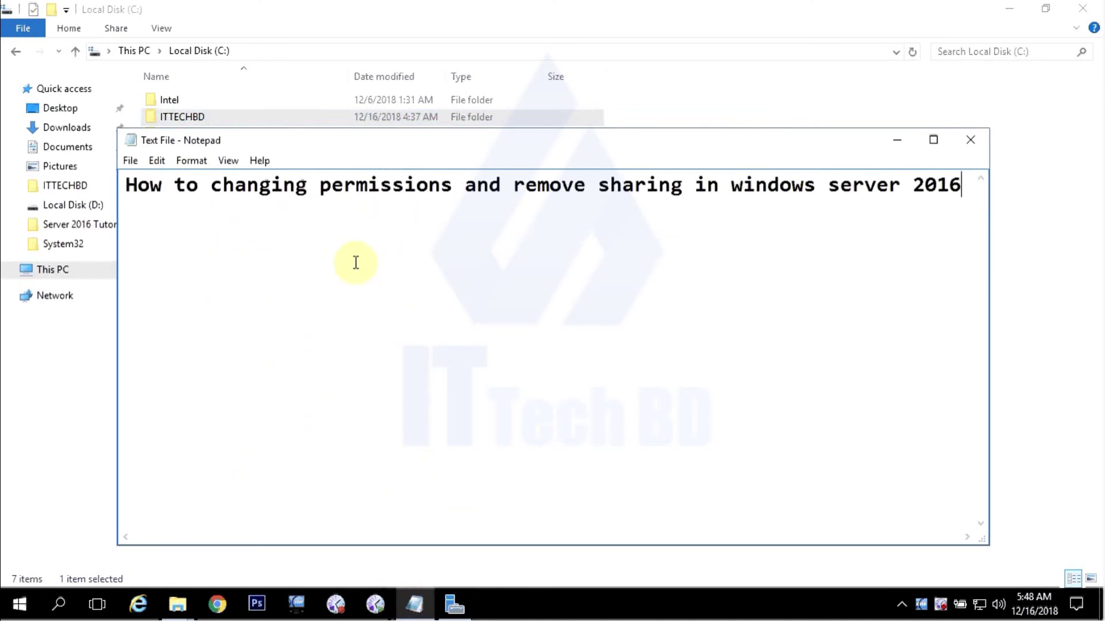
pyautogui.click(897, 140)
pyautogui.click(1011, 8)
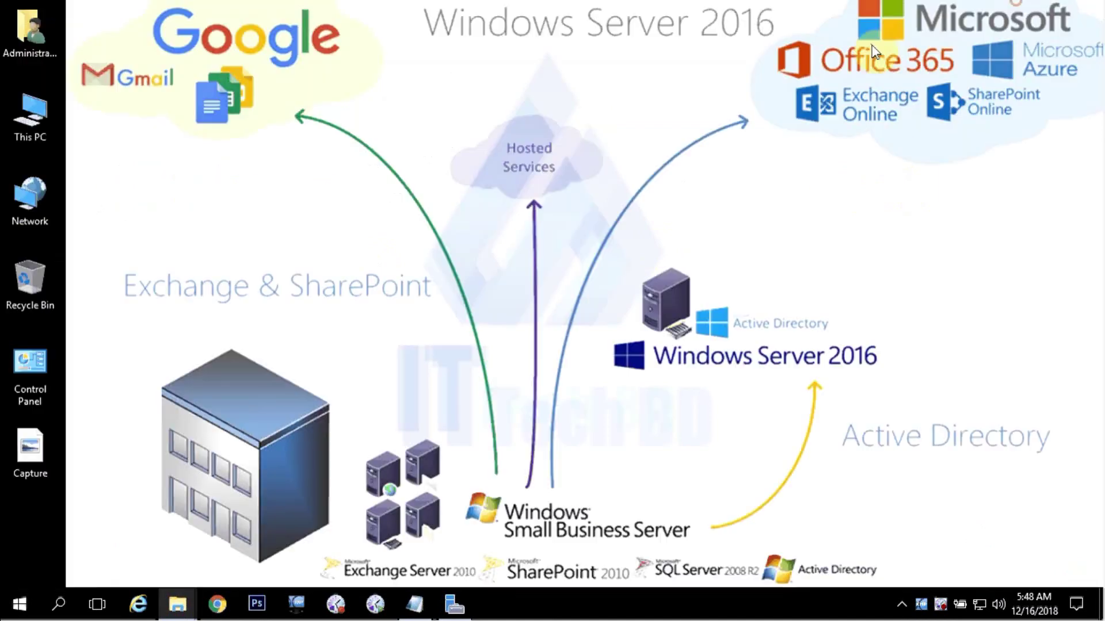